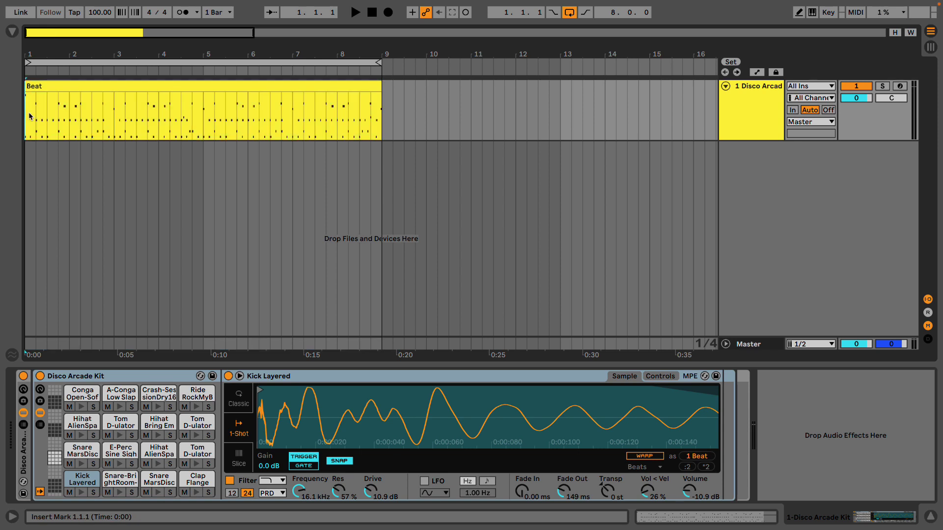
Look through the Snare-BrightRoom, Snare MarsDisc, Hihat AlienSpawn and Kick Layered pads in the Disco Arcade Kit and audition their sounds
{"action": "left_click_drag", "start_coordinate": [30, 116], "coordinate": [25, 145]}
{"action": "left_click", "coordinate": [121, 478]}
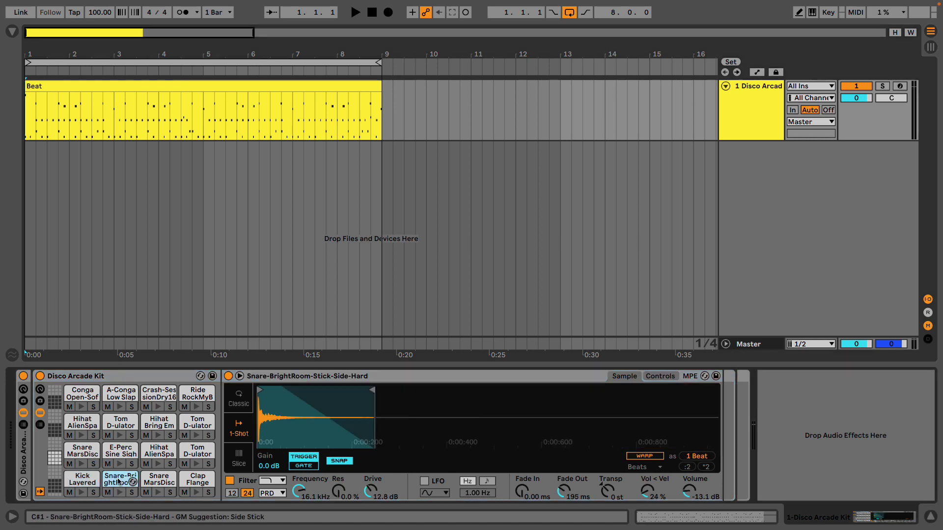
{"action": "left_click", "coordinate": [164, 480]}
{"action": "left_click", "coordinate": [159, 451]}
{"action": "left_click", "coordinate": [158, 492]}
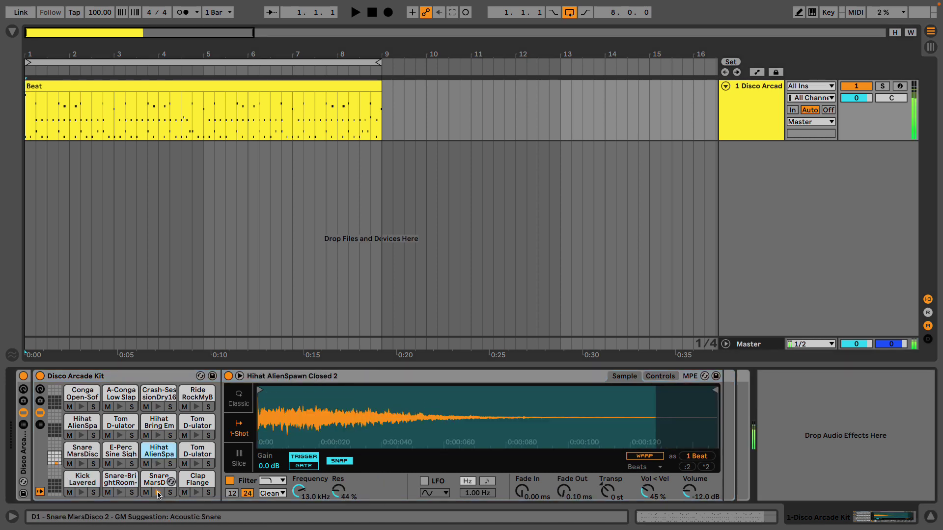
{"action": "left_click", "coordinate": [83, 479]}
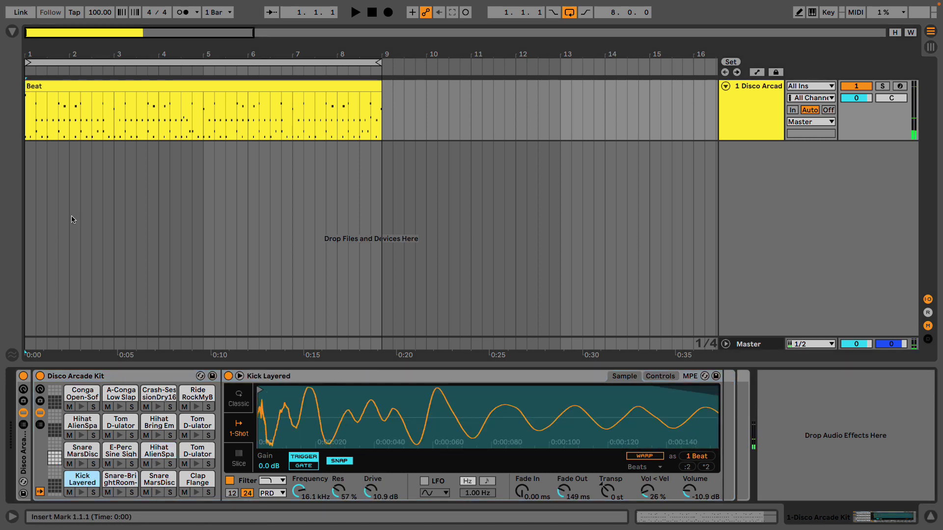
Search the browser for the Glue Compressor and add it after the Disco Arcade Kit on the drum track
{"action": "left_click", "coordinate": [75, 86]}
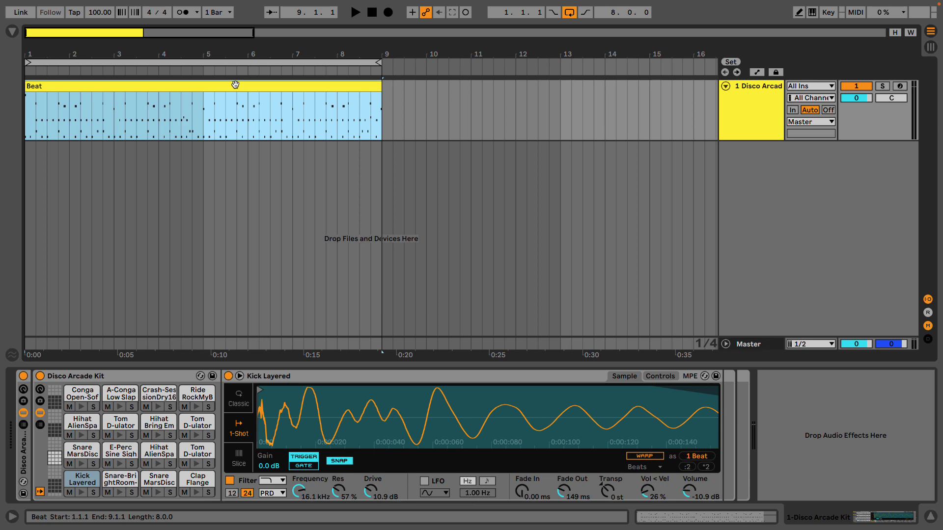
{"action": "key", "text": "ctrl+f"}
{"action": "type", "text": "gl"}
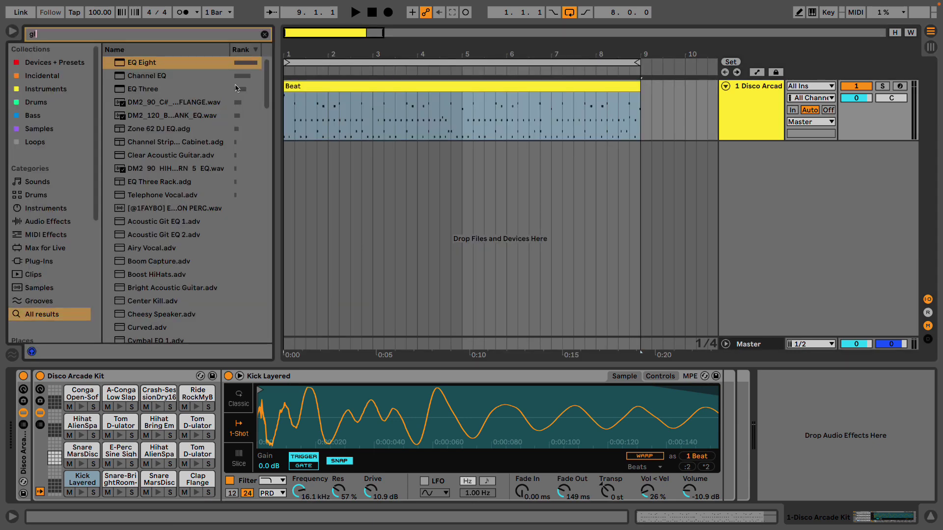
{"action": "type", "text": "lue"}
{"action": "key", "text": "BackSpace"}
{"action": "key", "text": "BackSpace"}
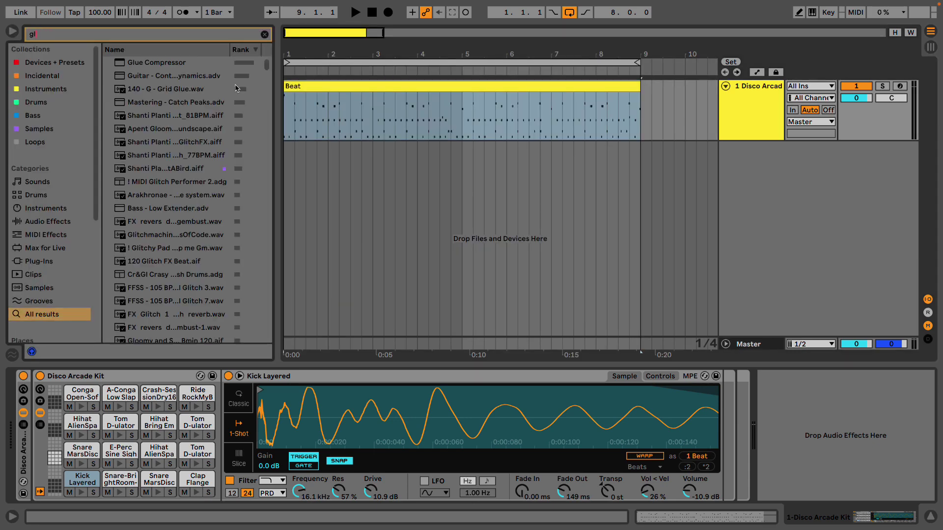
{"action": "key", "text": "Down"}
{"action": "key", "text": "Return"}
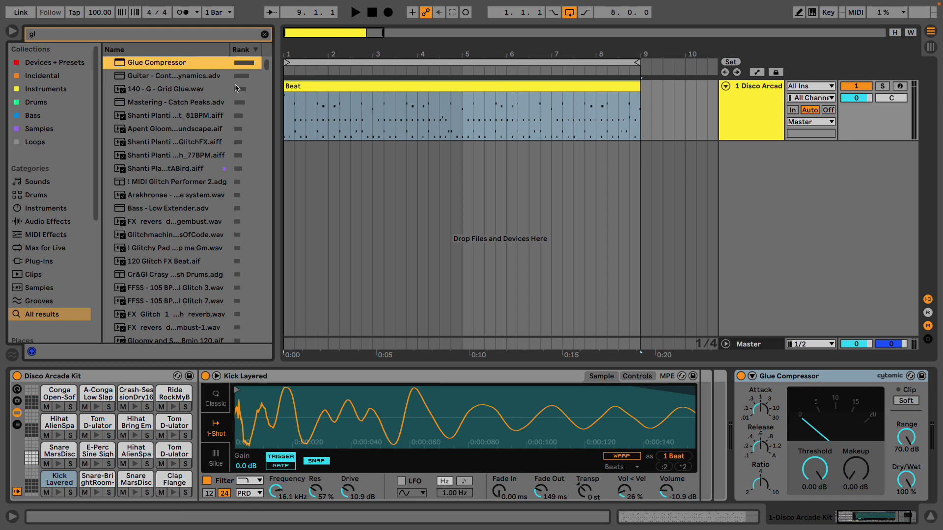
{"action": "key", "text": "ctrl+alt+b"}
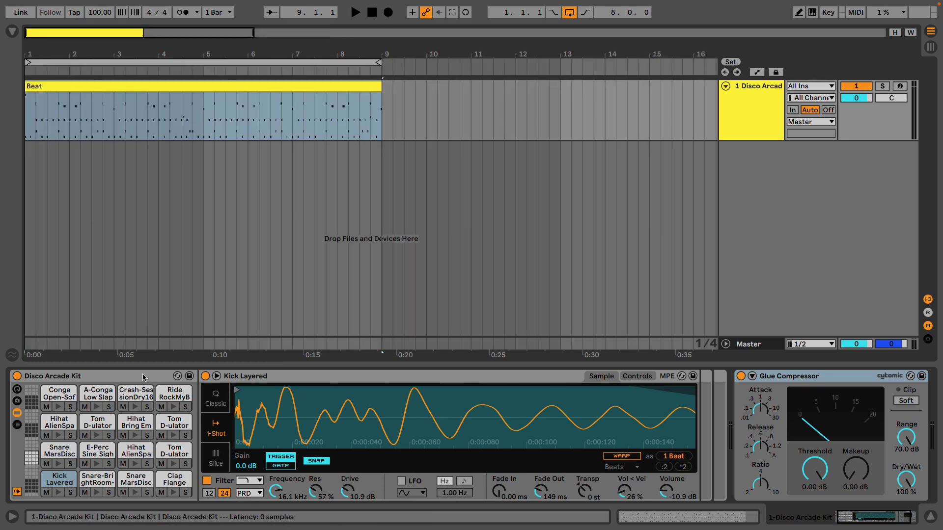
Adjust the Glue Compressor's attack, release and ratio, and set its threshold to -37.8 dB and makeup to about 17.3 dB
{"action": "left_click", "coordinate": [543, 383]}
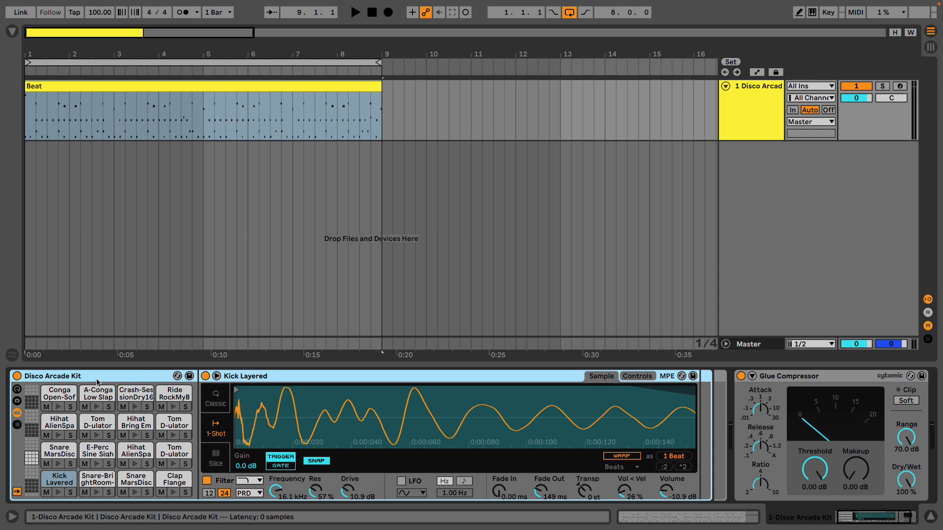
{"action": "left_click", "coordinate": [795, 379]}
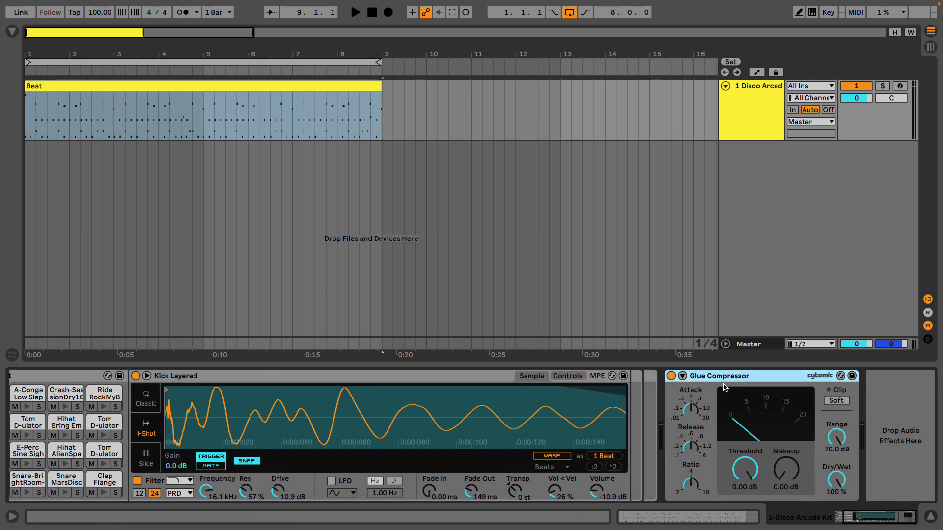
{"action": "left_click", "coordinate": [690, 408]}
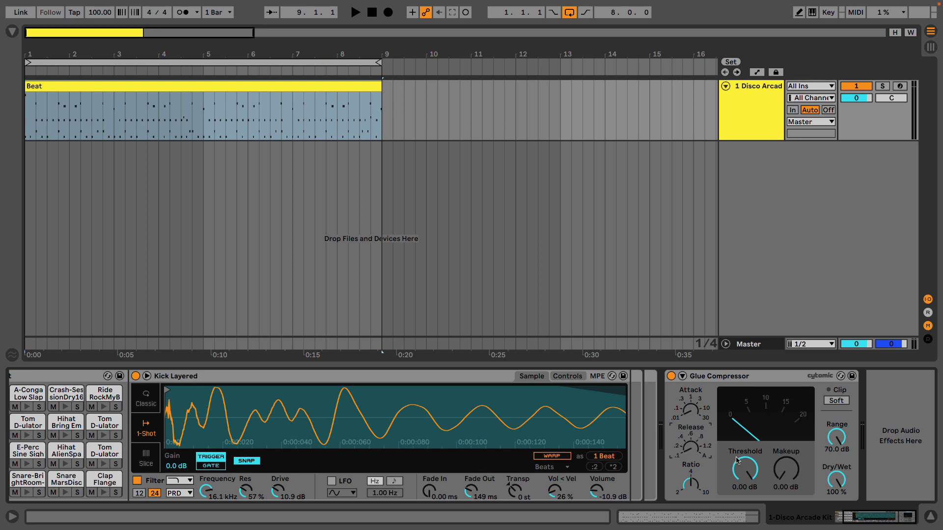
{"action": "left_click", "coordinate": [715, 381]}
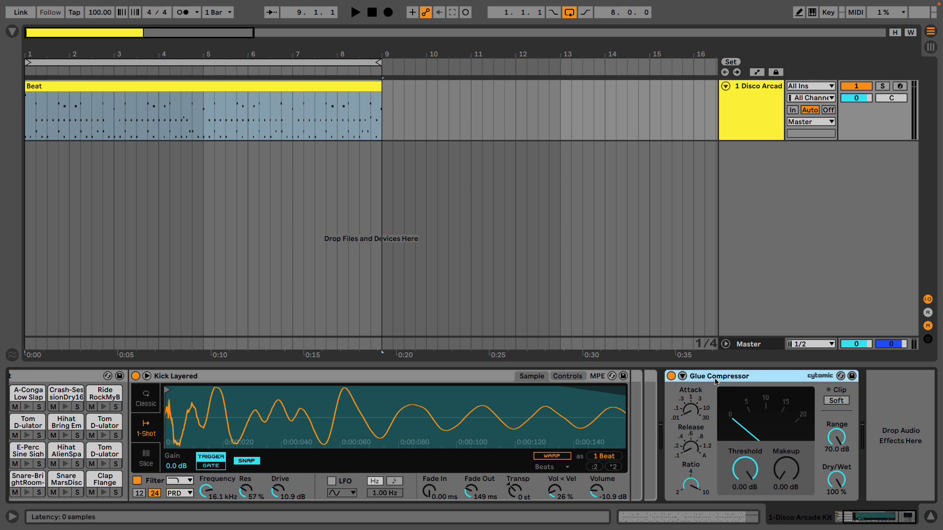
{"action": "left_click_drag", "start_coordinate": [744, 469], "coordinate": [745, 520]}
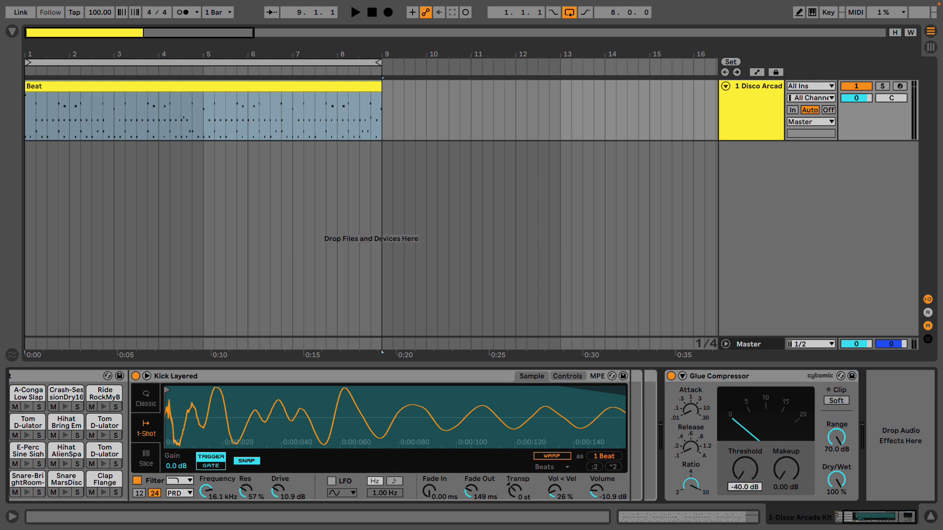
{"action": "left_click_drag", "start_coordinate": [749, 487], "coordinate": [782, 441]}
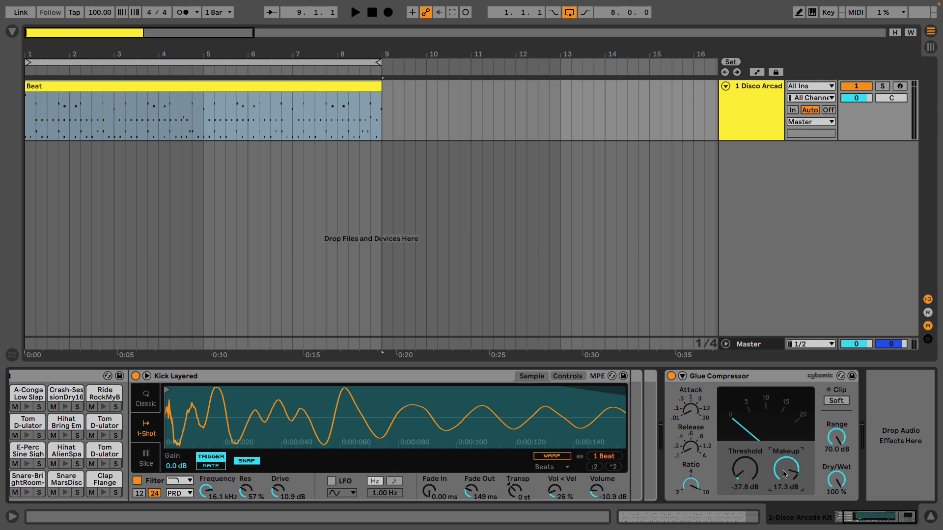
During playback of the beat, set the compressor's makeup to 20.0 dB, enable Soft clipping and set the range to 15.1 dB
{"action": "key", "text": "space"}
{"action": "left_click_drag", "start_coordinate": [784, 475], "coordinate": [814, 418]}
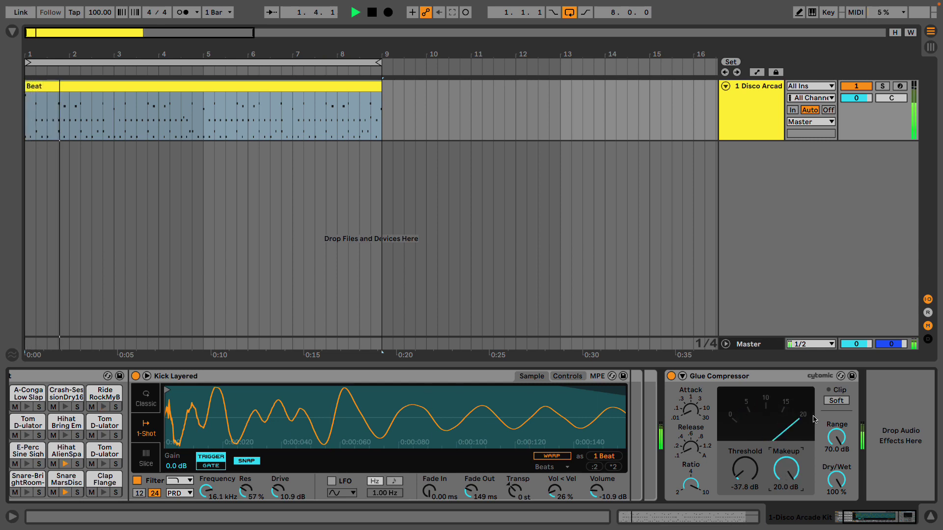
{"action": "left_click", "coordinate": [835, 402]}
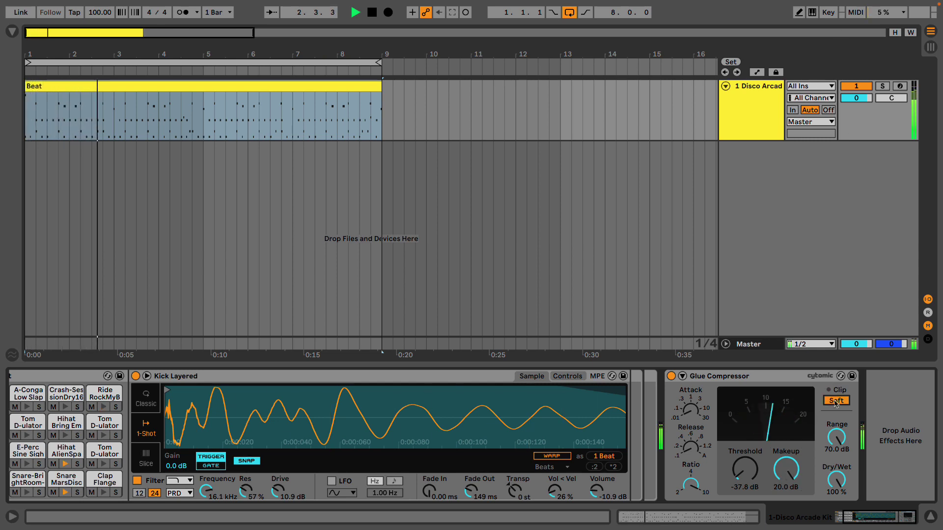
{"action": "left_click_drag", "start_coordinate": [836, 437], "coordinate": [836, 471]}
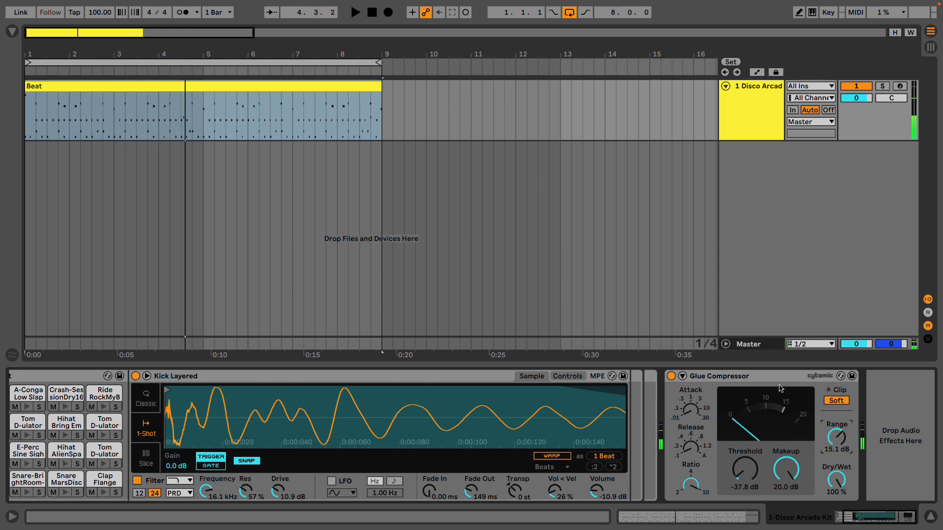
Insert an audio track below the drum track, set its input to Resampling and arm it for recording
{"action": "left_click", "coordinate": [734, 116]}
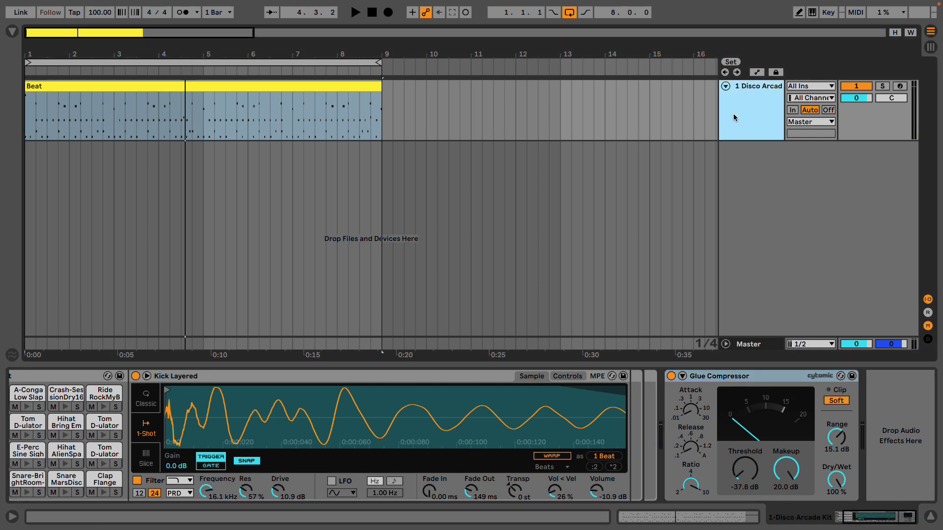
{"action": "key", "text": "ctrl+t"}
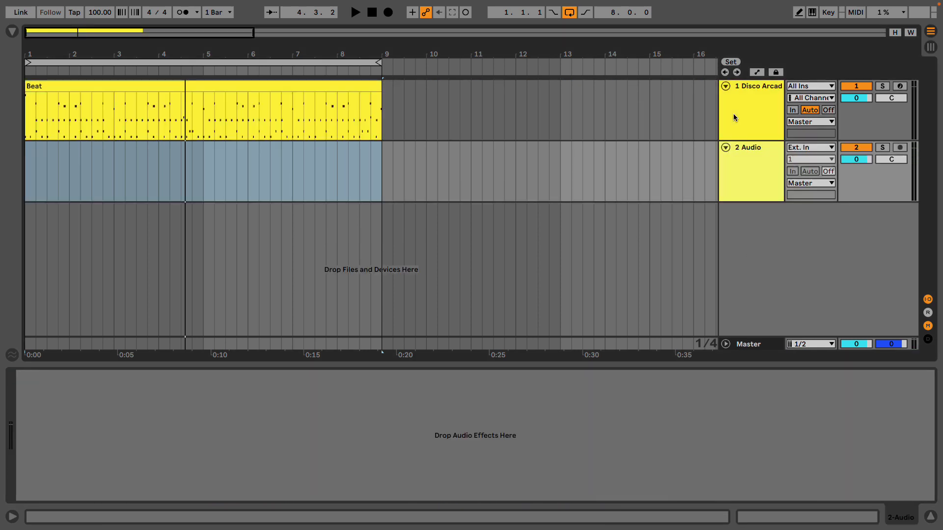
{"action": "left_click", "coordinate": [818, 148]}
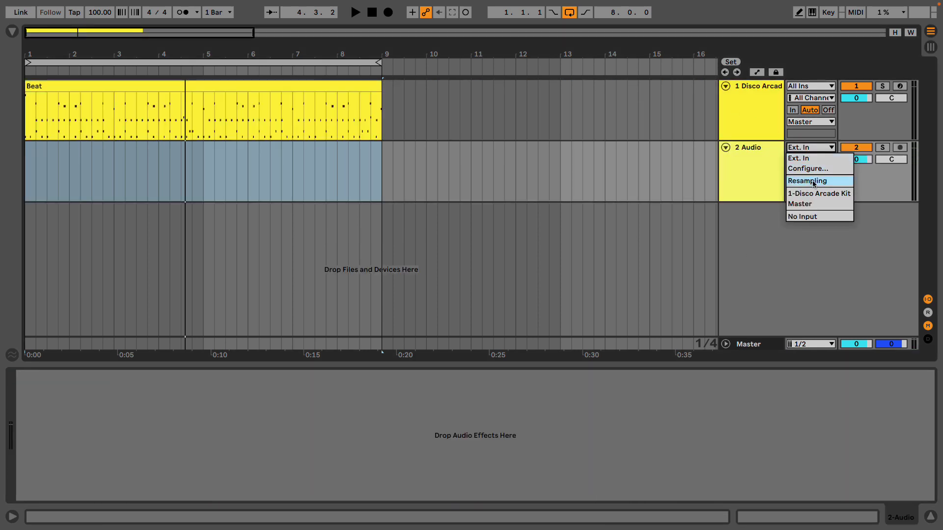
{"action": "left_click", "coordinate": [813, 181]}
{"action": "left_click", "coordinate": [899, 147]}
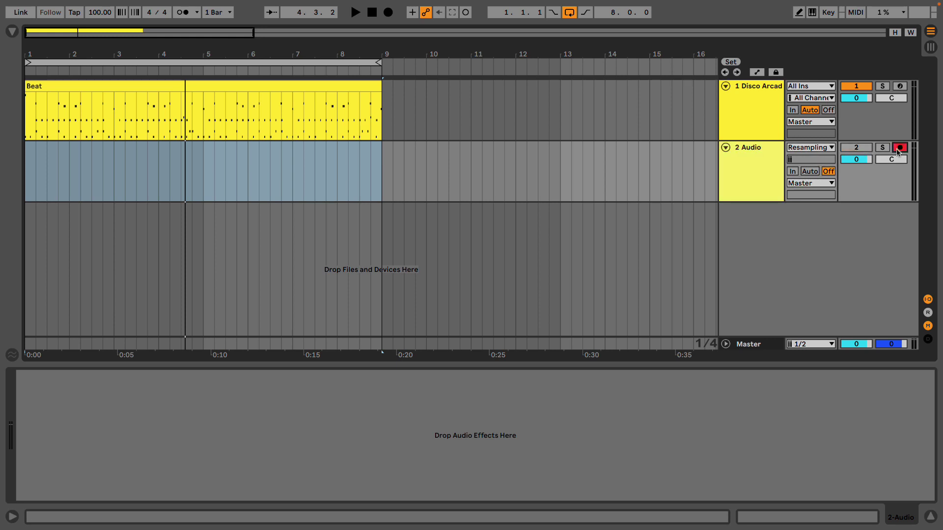
Record the compressed beat from the start of the arrangement onto the audio track for nearly two bars
{"action": "left_click", "coordinate": [372, 13]}
{"action": "left_click", "coordinate": [387, 13]}
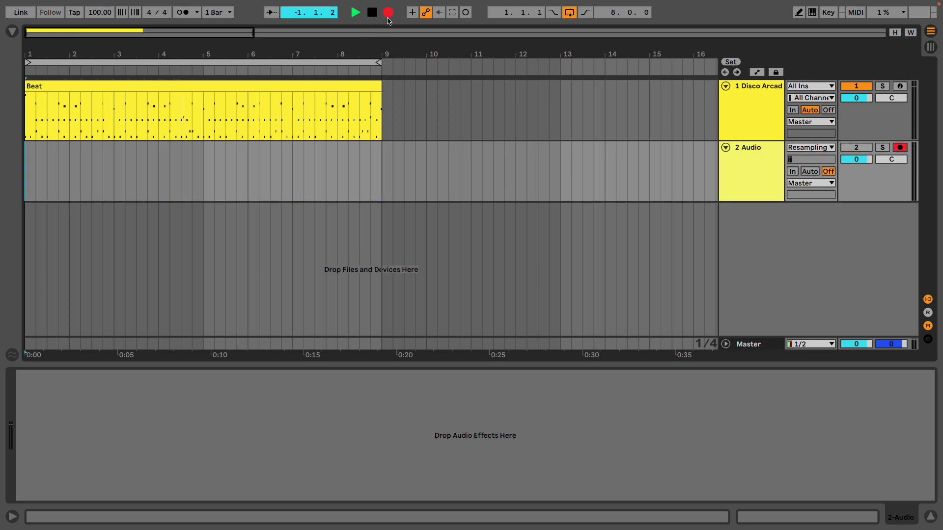
{"action": "left_click", "coordinate": [773, 109]}
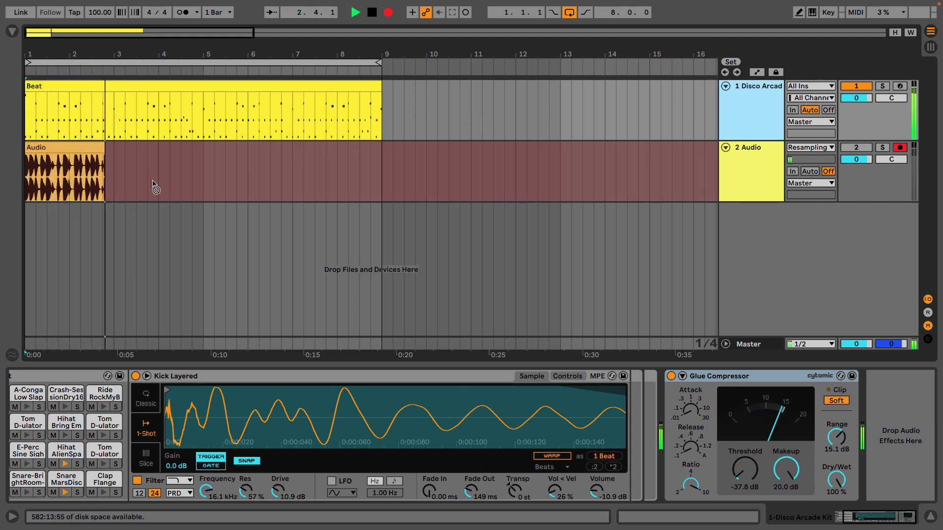
{"action": "key", "text": "space"}
Examine the recorded audio clip's waveform around 1.3 for flattened peaks, checking back on the drum track's compressor
{"action": "double_click", "coordinate": [81, 150]}
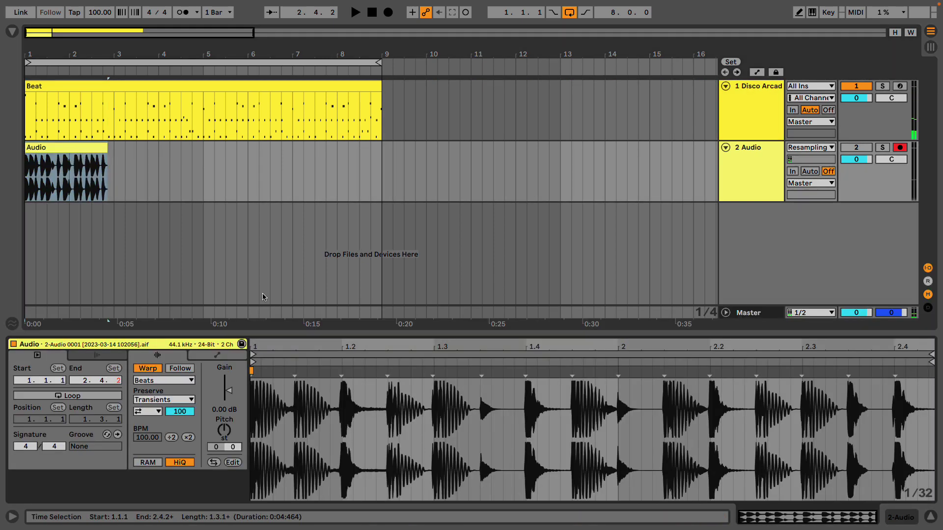
{"action": "mouse_move", "coordinate": [435, 345]}
{"action": "left_mouse_down"}
{"action": "mouse_move", "coordinate": [435, 398]}
{"action": "mouse_move", "coordinate": [512, 389]}
{"action": "left_mouse_up"}
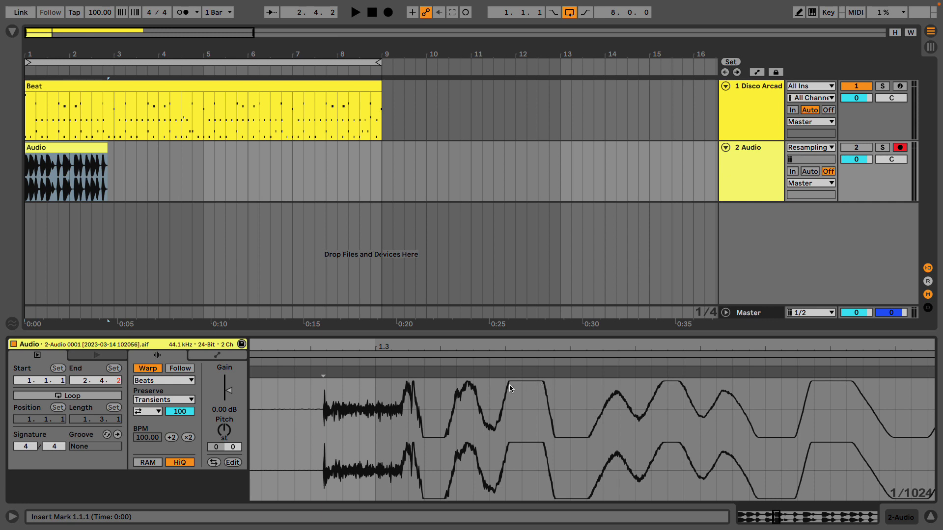
{"action": "left_click", "coordinate": [746, 110]}
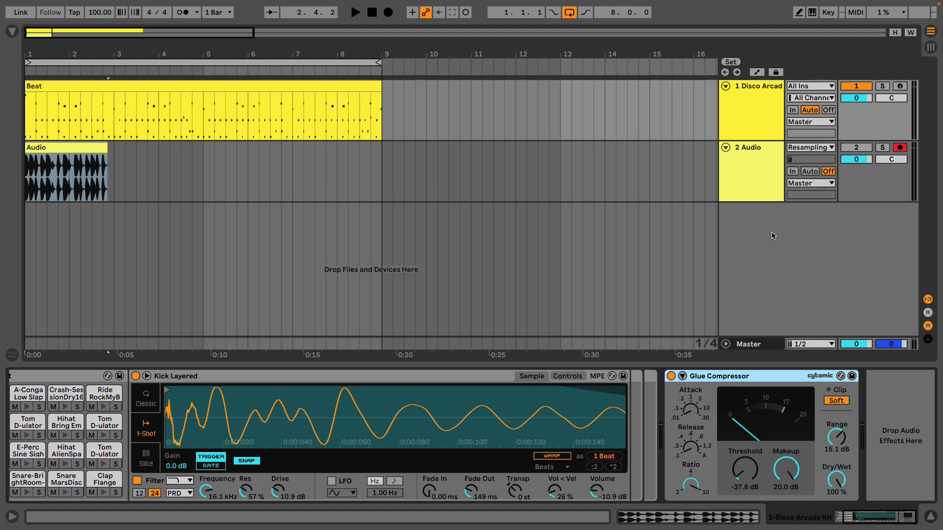
{"action": "left_click", "coordinate": [752, 188]}
{"action": "left_click", "coordinate": [83, 147]}
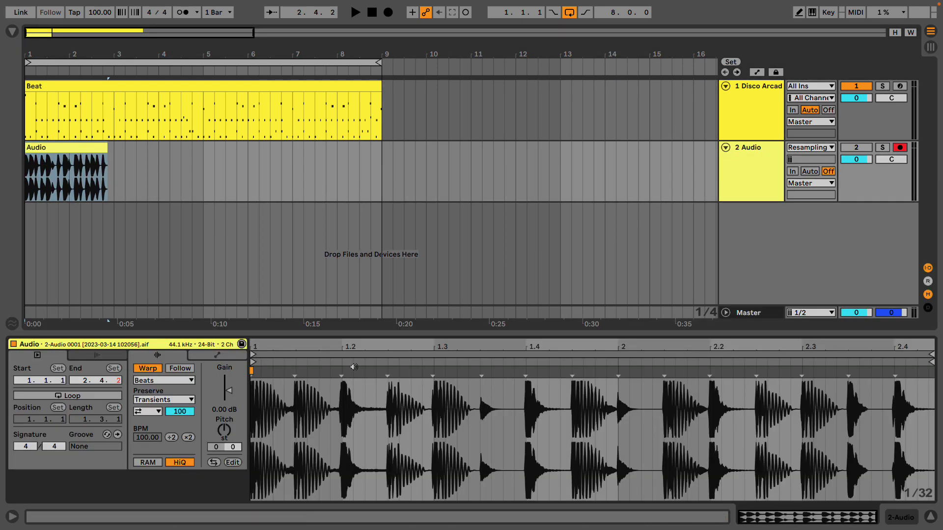
{"action": "left_click_drag", "start_coordinate": [432, 347], "coordinate": [480, 340]}
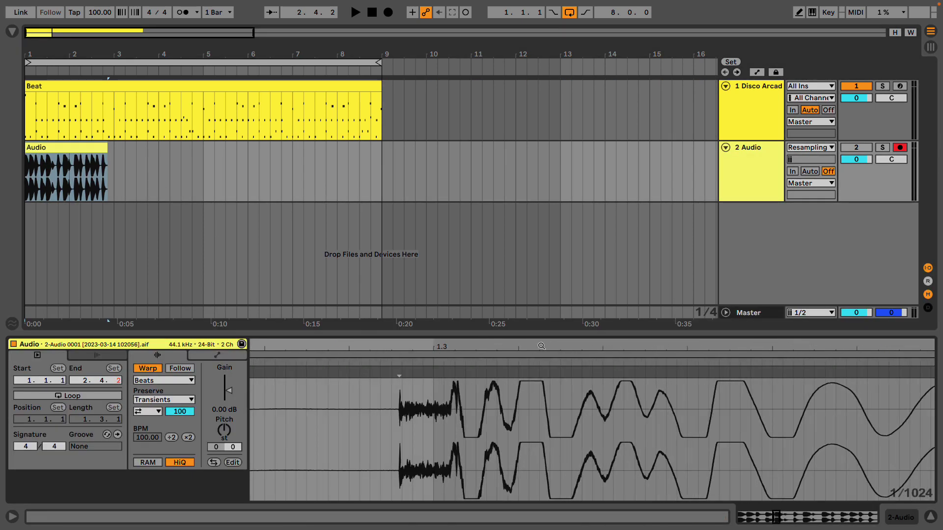
{"action": "mouse_move", "coordinate": [541, 346]}
{"action": "left_mouse_down"}
{"action": "mouse_move", "coordinate": [538, 381]}
{"action": "mouse_move", "coordinate": [533, 359]}
{"action": "left_mouse_up"}
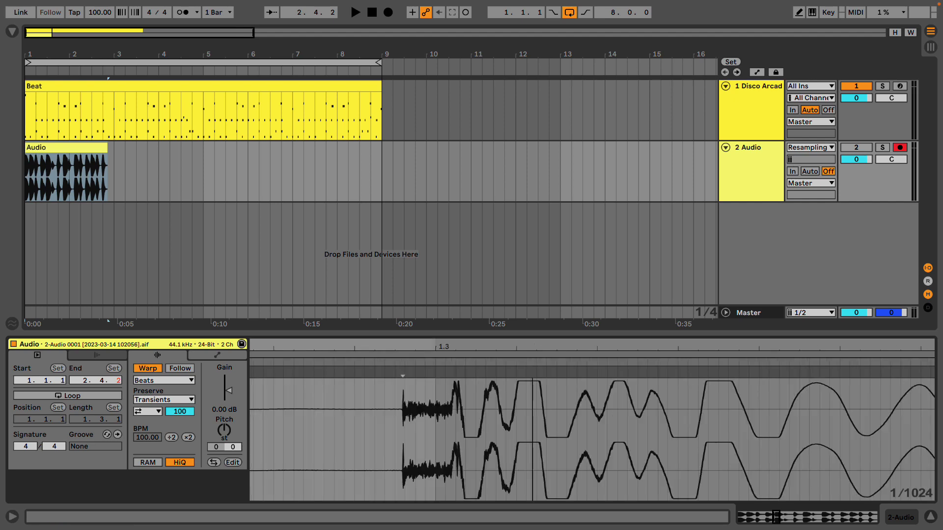
{"action": "left_click_drag", "start_coordinate": [437, 381], "coordinate": [437, 345]}
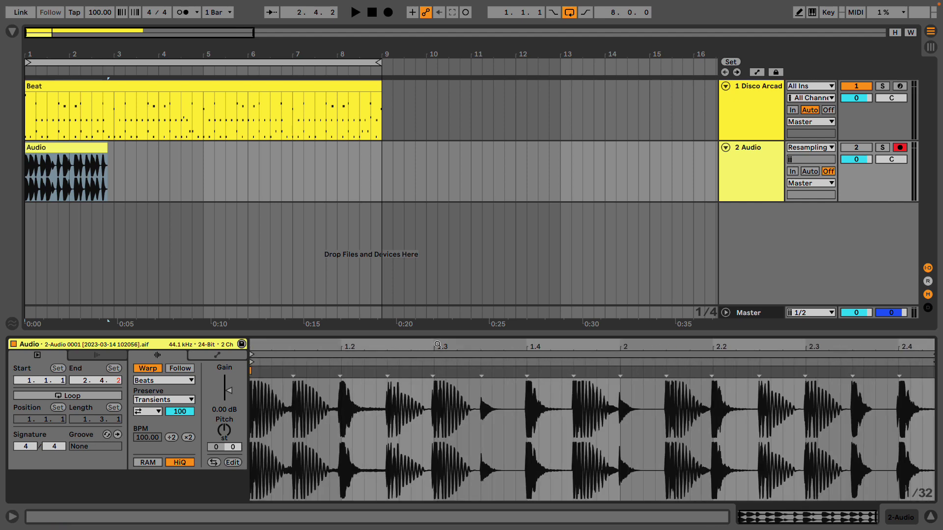
Examine the peaks of the first kick at the recorded clip's start up close, and return to the whole waveform
{"action": "left_click_drag", "start_coordinate": [253, 345], "coordinate": [253, 383]}
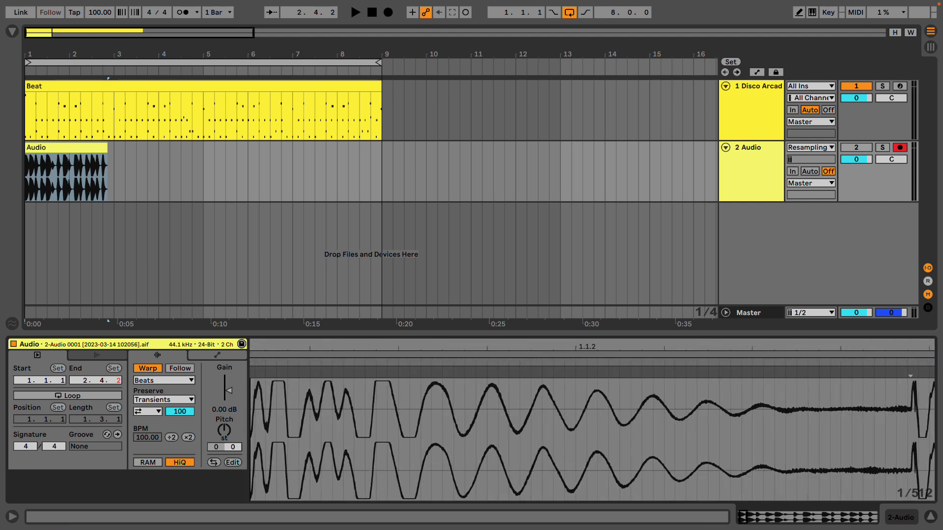
{"action": "left_click_drag", "start_coordinate": [256, 346], "coordinate": [466, 346]}
{"action": "scroll", "coordinate": [332, 347], "scroll_direction": "up", "scroll_amount": 3}
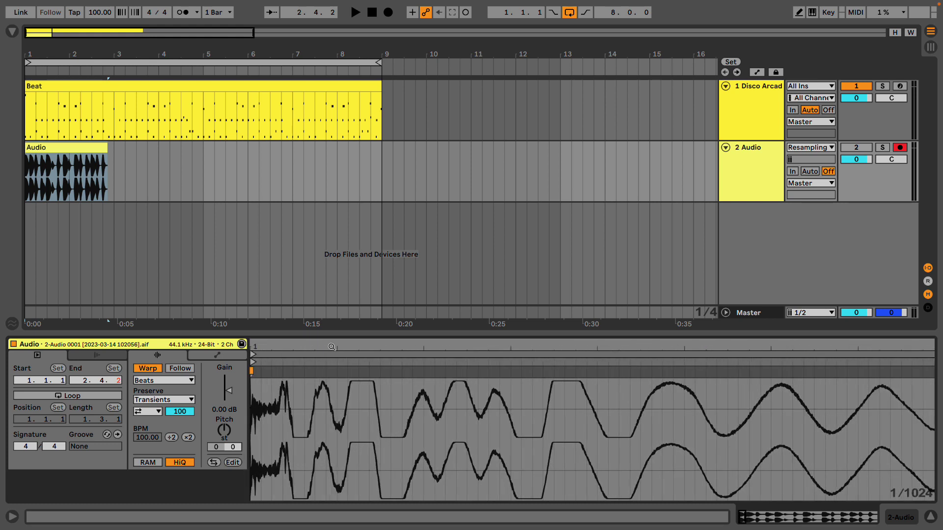
{"action": "scroll", "coordinate": [331, 346], "scroll_direction": "up", "scroll_amount": 3}
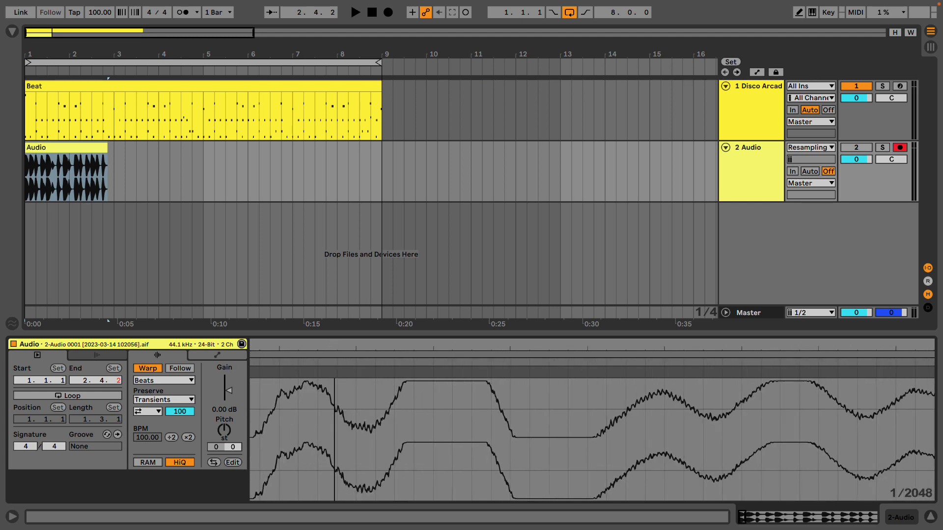
{"action": "key", "text": "minus"}
{"action": "key", "text": "minus"}
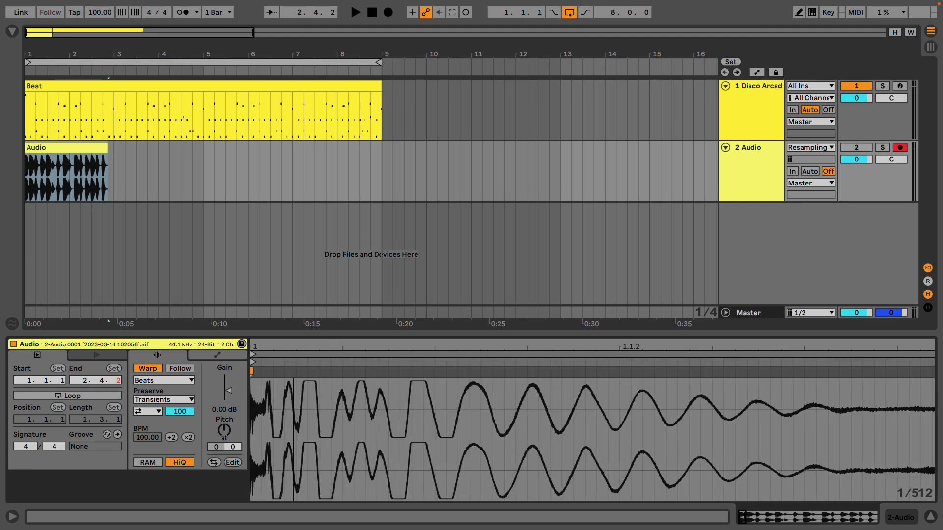
{"action": "key", "text": "minus"}
{"action": "key", "text": "minus"}
{"action": "key", "text": "minus"}
{"action": "key", "text": "minus"}
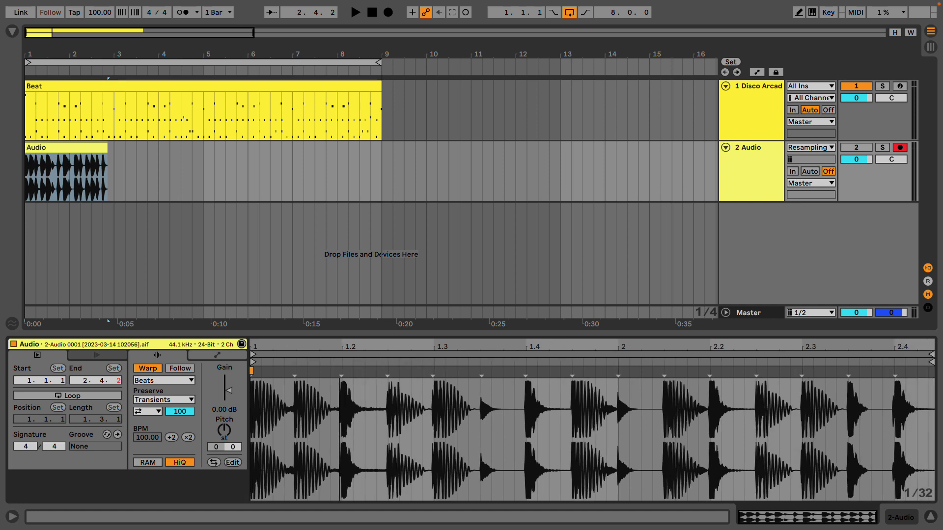
With the drum track's Glue Compressor switched off, record the beat from the arrangement's start onto the audio track for nearly one bar
{"action": "left_click", "coordinate": [762, 165]}
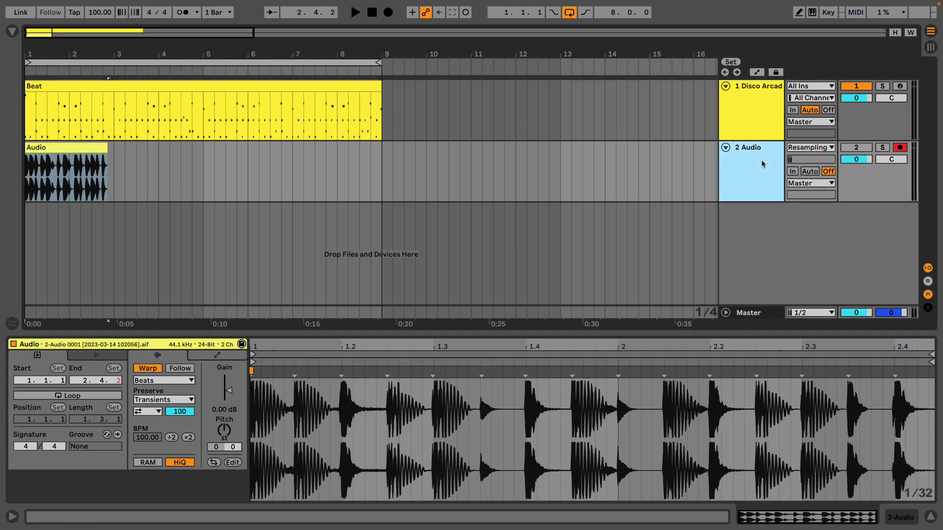
{"action": "left_click", "coordinate": [761, 150]}
{"action": "left_click", "coordinate": [762, 135]}
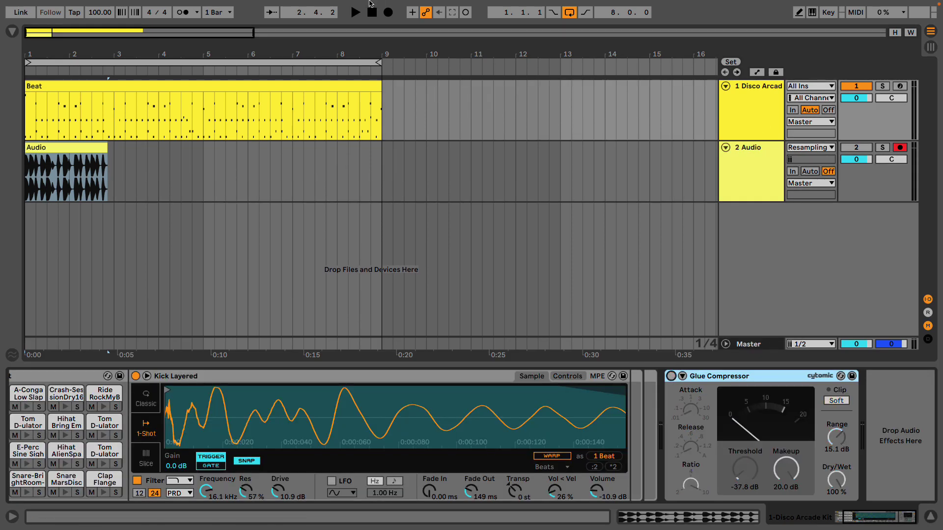
{"action": "left_click", "coordinate": [388, 13]}
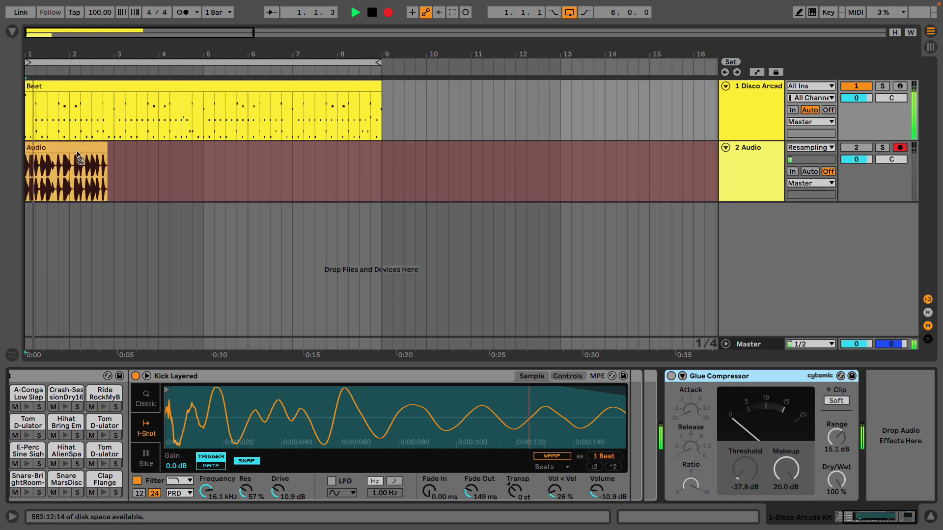
{"action": "key", "text": "space"}
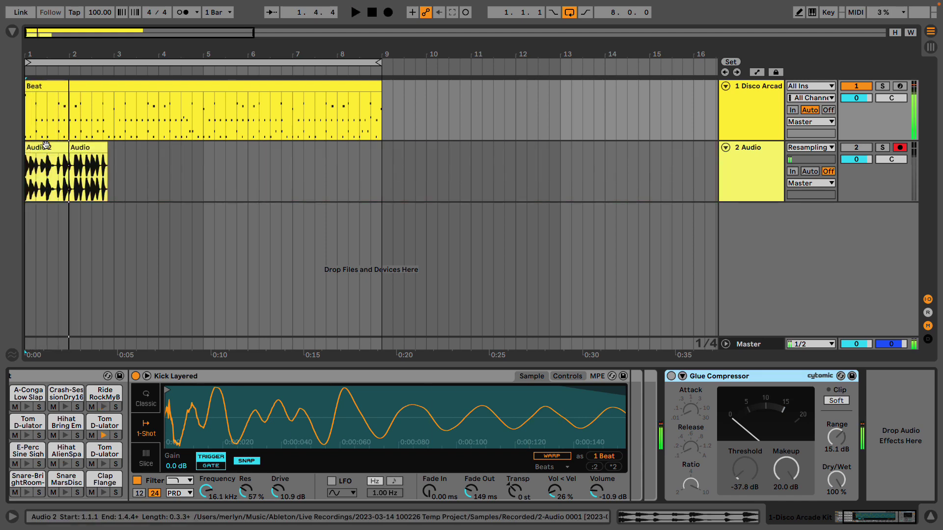
Examine the newly recorded clip's kick peaks around 1.1.3 up close, and return to the whole waveform
{"action": "double_click", "coordinate": [46, 145]}
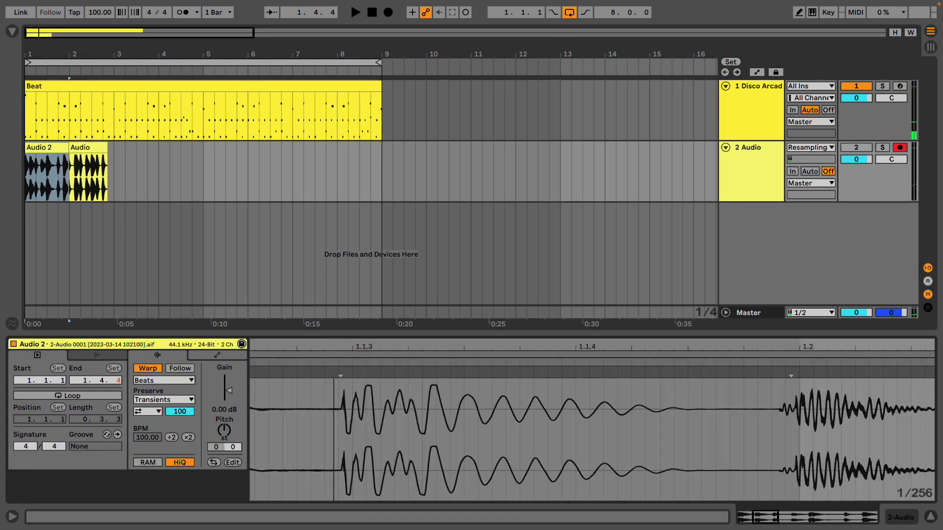
{"action": "scroll", "coordinate": [334, 417], "scroll_direction": "up", "scroll_amount": 4}
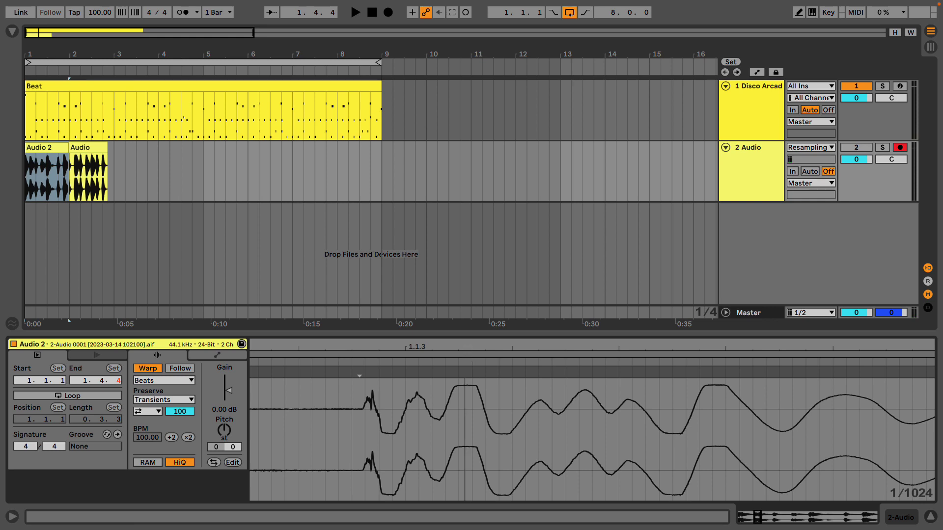
{"action": "scroll", "coordinate": [437, 393], "scroll_direction": "up", "scroll_amount": 4}
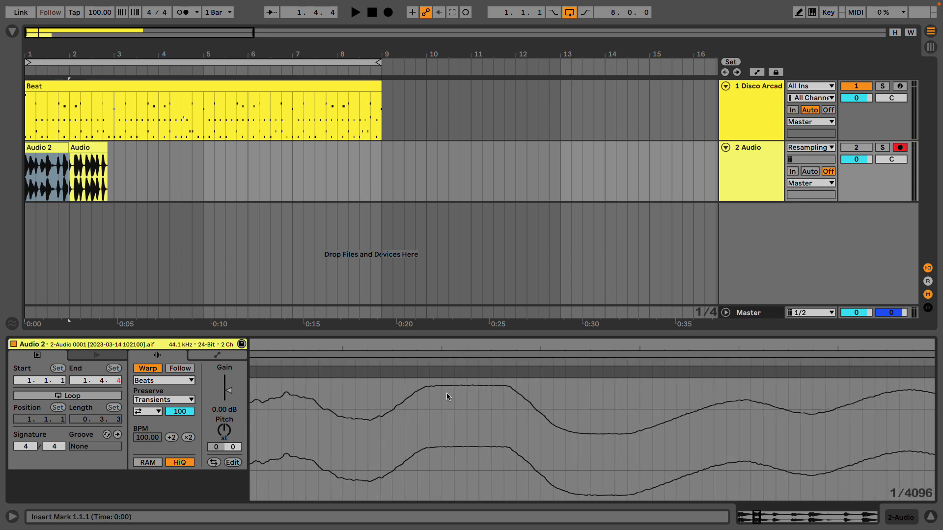
{"action": "scroll", "coordinate": [484, 351], "scroll_direction": "down", "scroll_amount": 4}
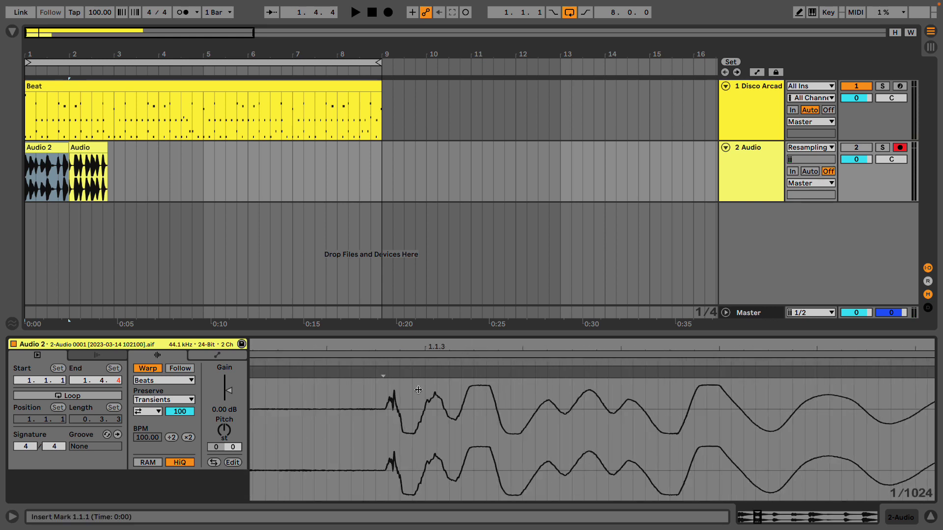
{"action": "left_click_drag", "start_coordinate": [440, 345], "coordinate": [440, 314]}
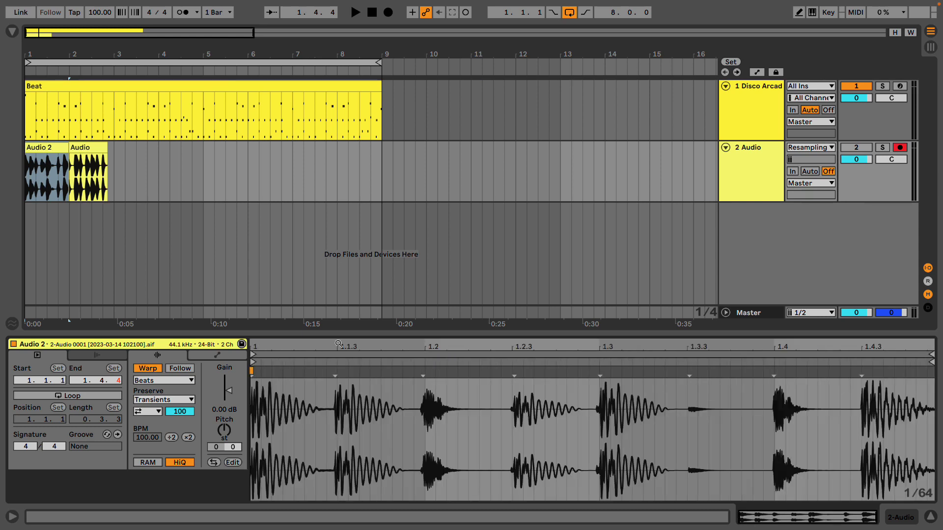
Delete both recorded clips and remove the audio track
{"action": "left_click", "coordinate": [89, 148], "text": "shift"}
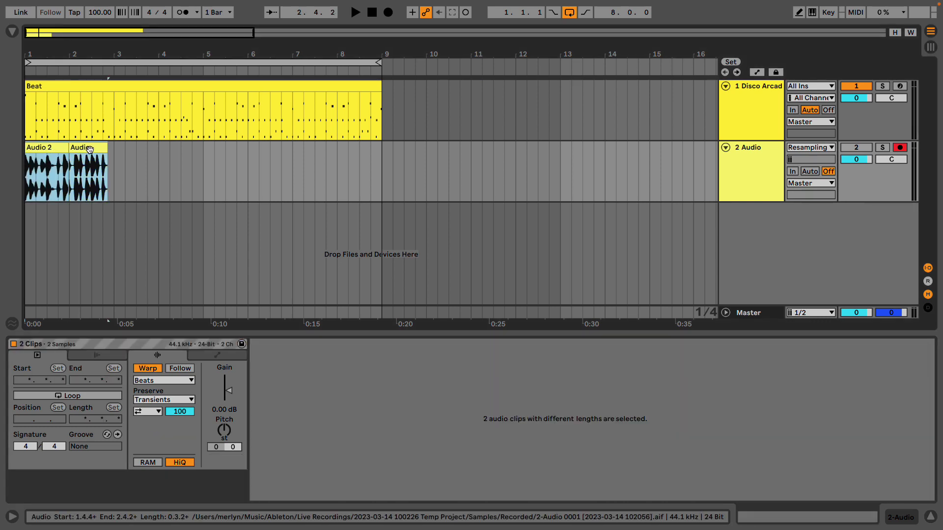
{"action": "key", "text": "Delete"}
{"action": "left_click", "coordinate": [761, 149]}
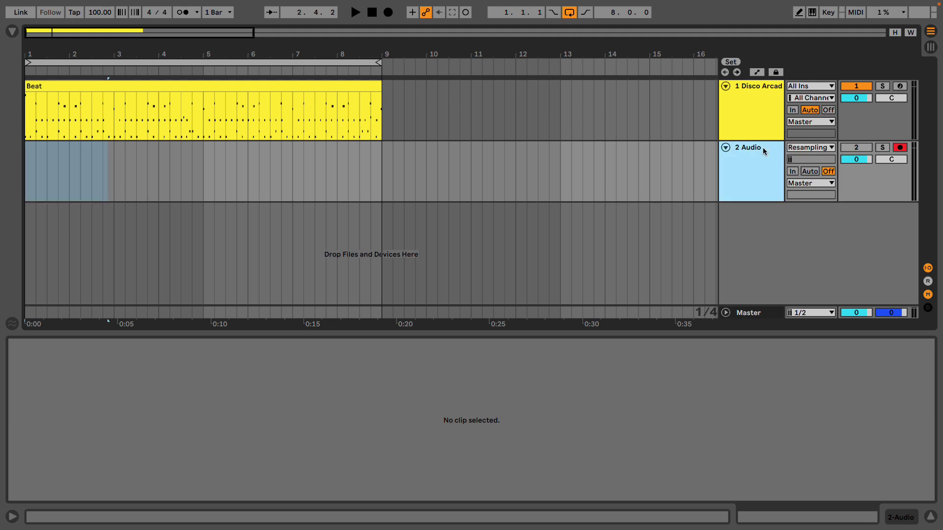
{"action": "key", "text": "Delete"}
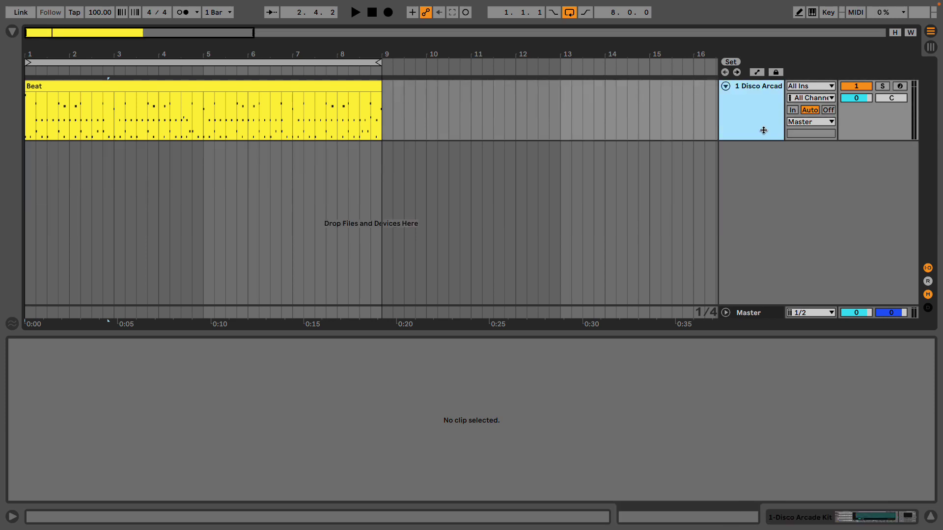
Insert a return track and set the drum track's send to it to 0 dB
{"action": "right_click", "coordinate": [760, 225]}
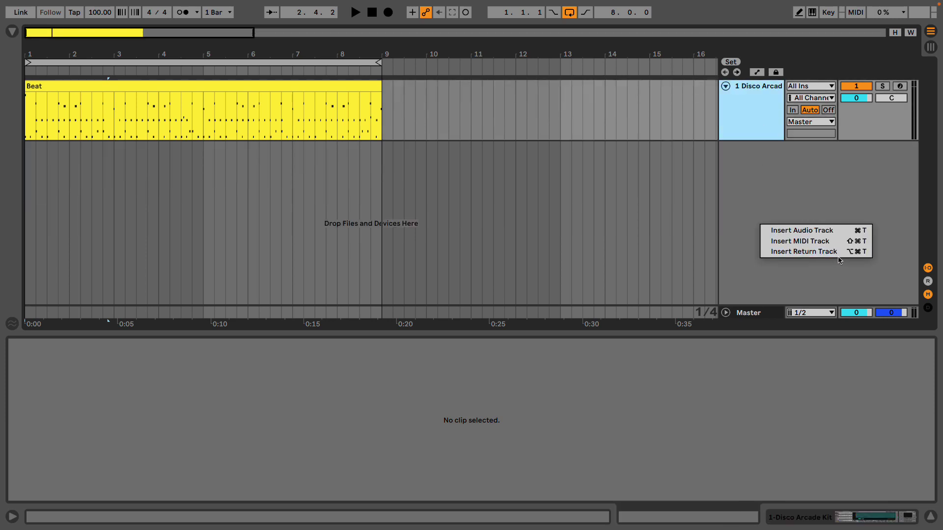
{"action": "left_click", "coordinate": [806, 252]}
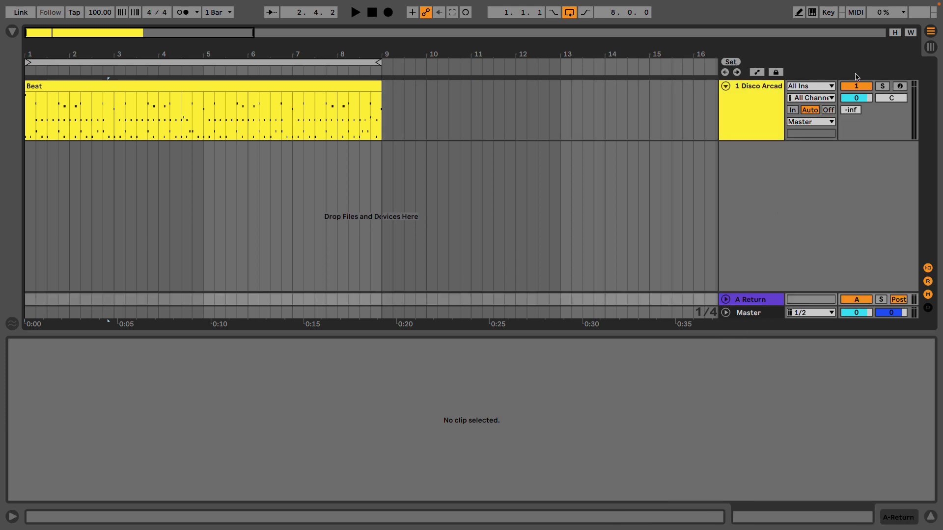
{"action": "left_click", "coordinate": [767, 98]}
{"action": "left_click_drag", "start_coordinate": [851, 109], "coordinate": [850, 94]}
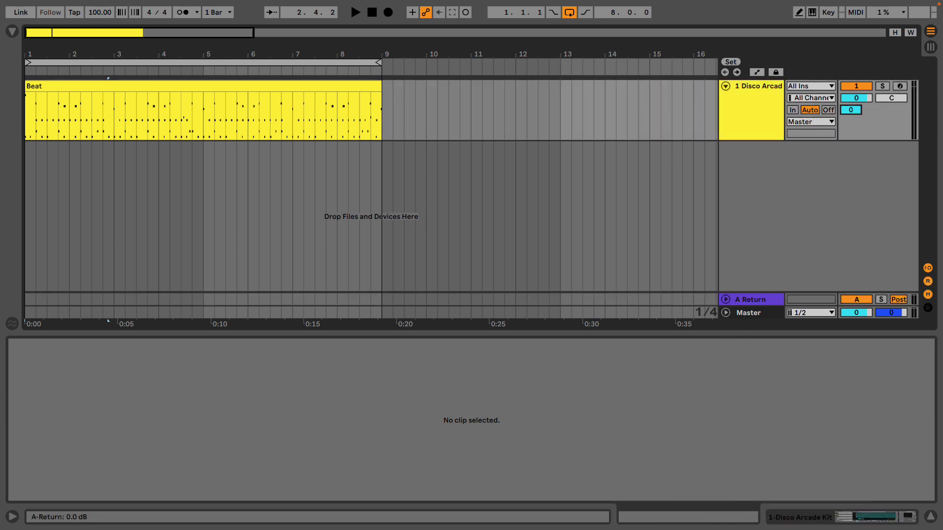
Unfold and solo the return track, and play the beat for just over one bar to audition it
{"action": "left_click", "coordinate": [725, 299]}
{"action": "left_click", "coordinate": [743, 267]}
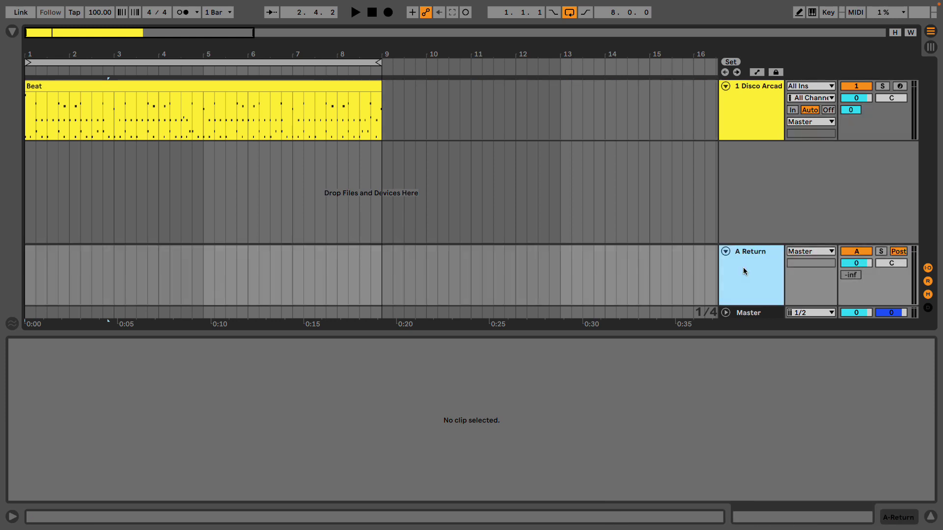
{"action": "left_click", "coordinate": [879, 251]}
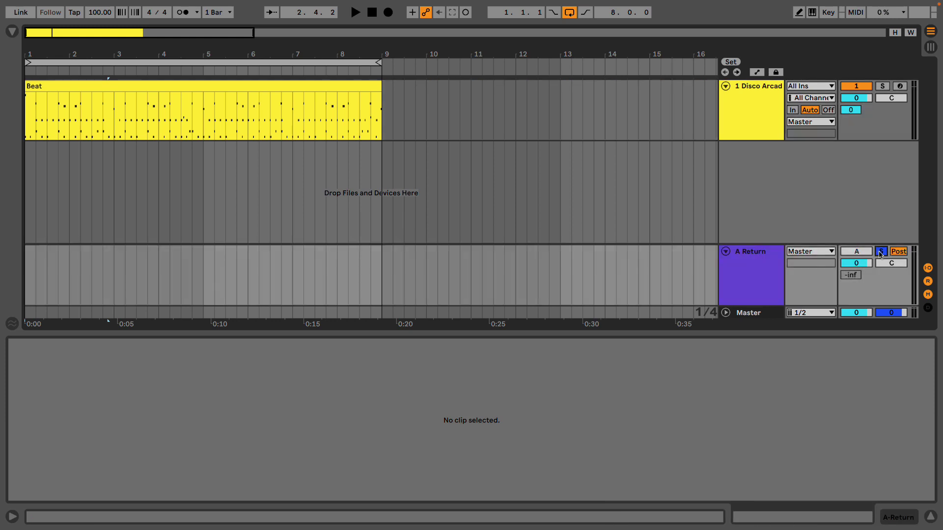
{"action": "left_click", "coordinate": [767, 267]}
{"action": "key", "text": "space"}
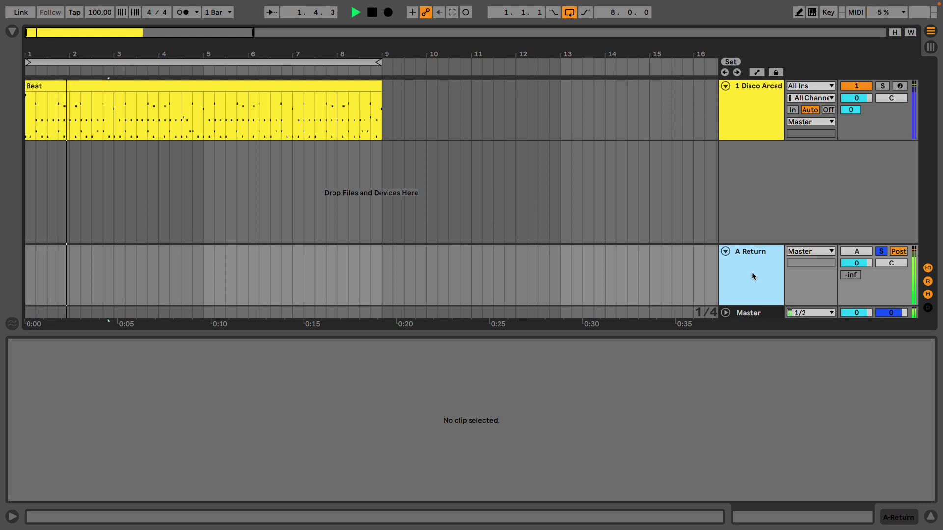
{"action": "key", "text": "space"}
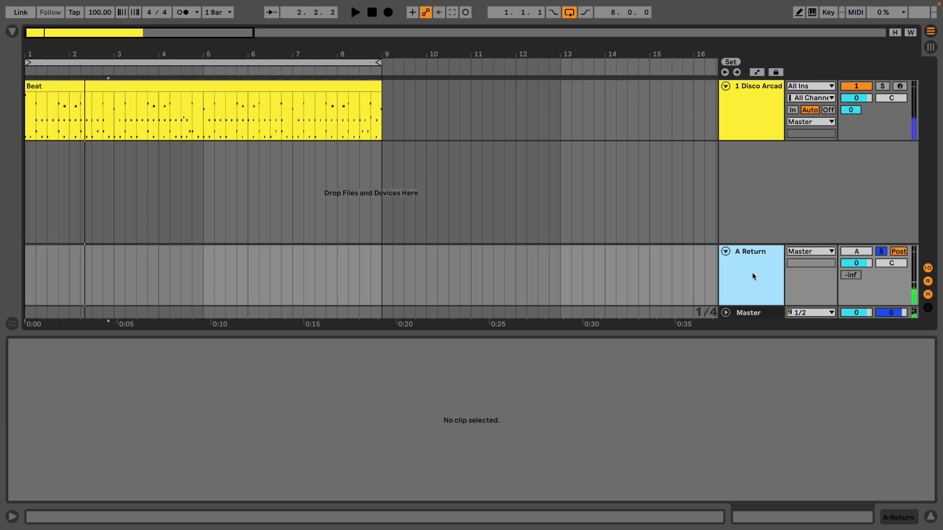
Find the Glue Compressor in the browser and add two of them to the return track
{"action": "left_click", "coordinate": [635, 426]}
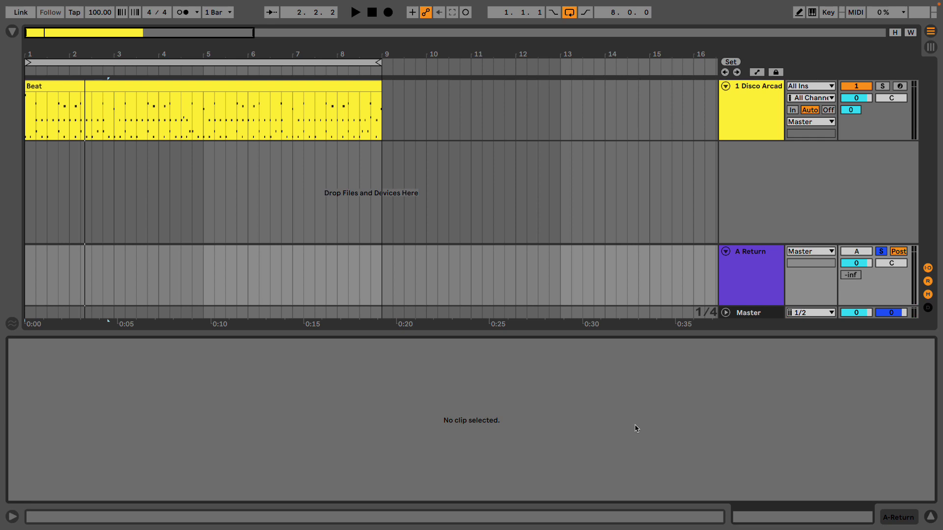
{"action": "key", "text": "ctrl+f"}
{"action": "type", "text": "glue"}
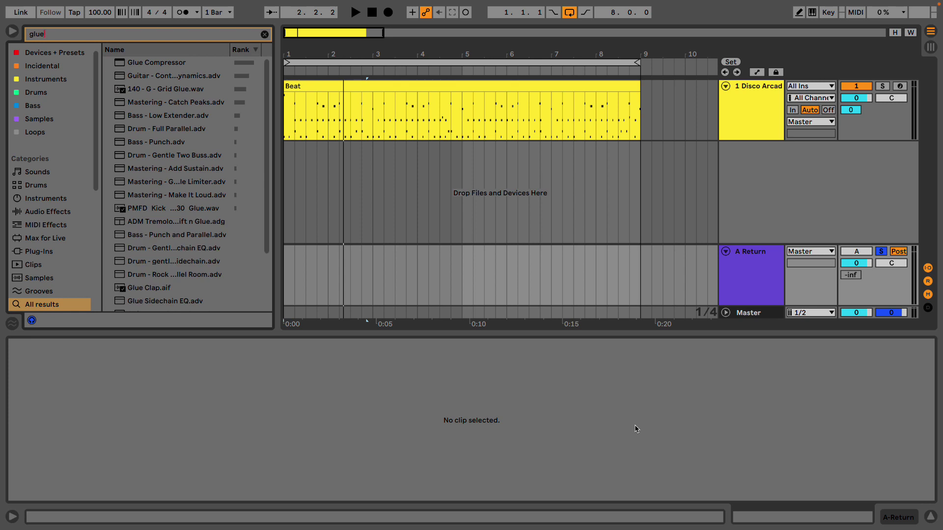
{"action": "key", "text": "Down"}
{"action": "key", "text": "Return"}
{"action": "key", "text": "Return"}
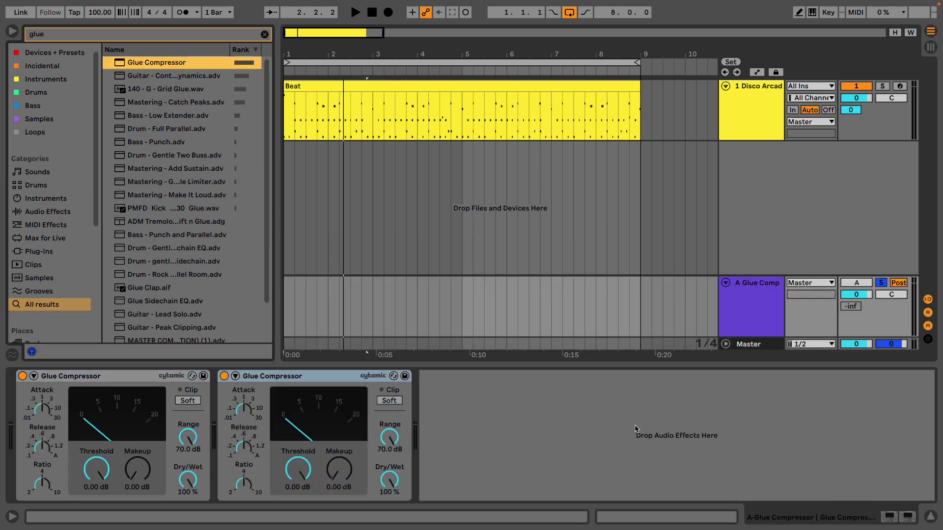
Insert an EQ Eight between the return track's two Glue Compressors and hide the browser
{"action": "key", "text": "ctrl+f"}
{"action": "type", "text": "eq"}
{"action": "key", "text": "Down"}
{"action": "key", "text": "Return"}
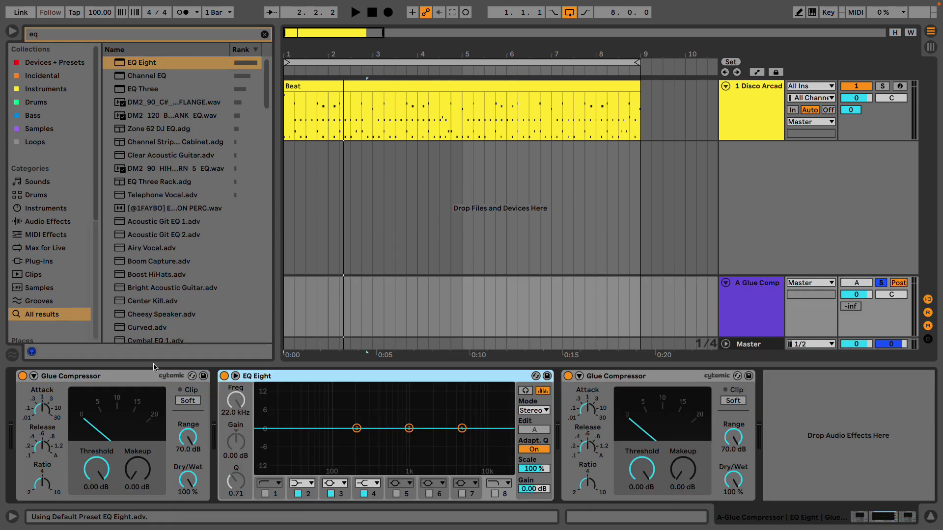
{"action": "left_click", "coordinate": [12, 31]}
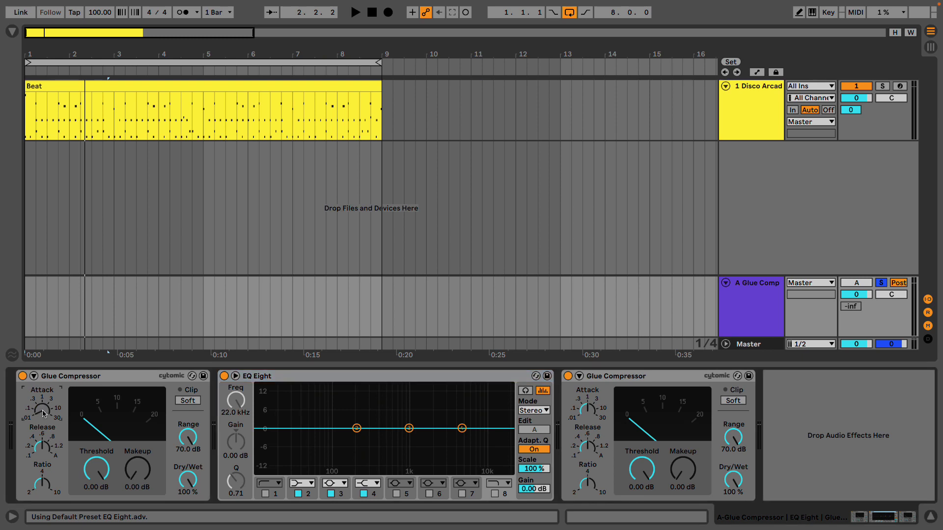
Set the first Glue Compressor to fastest attack and release, ratio 10, threshold -40 dB and makeup 20 dB, with soft clipping on, during playback
{"action": "left_click_drag", "start_coordinate": [86, 479], "coordinate": [86, 511]}
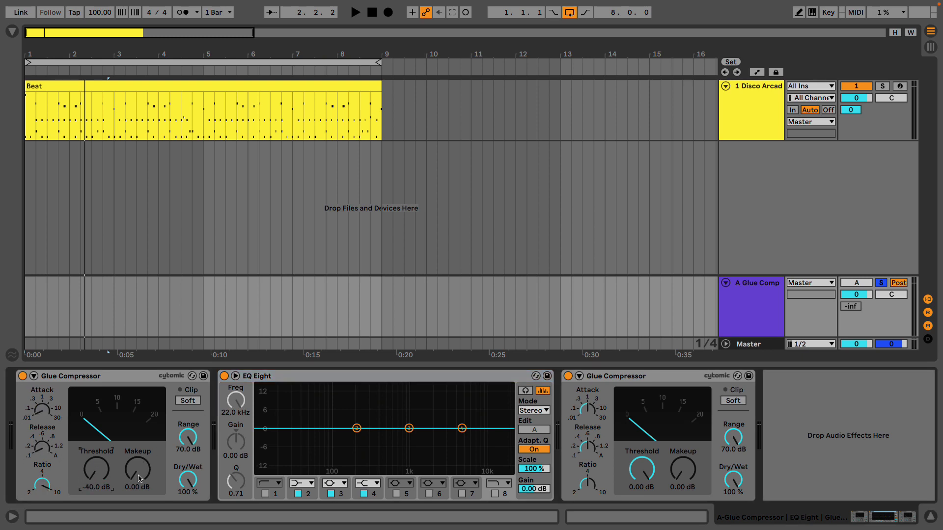
{"action": "key", "text": "space"}
{"action": "left_click_drag", "start_coordinate": [137, 469], "coordinate": [138, 436]}
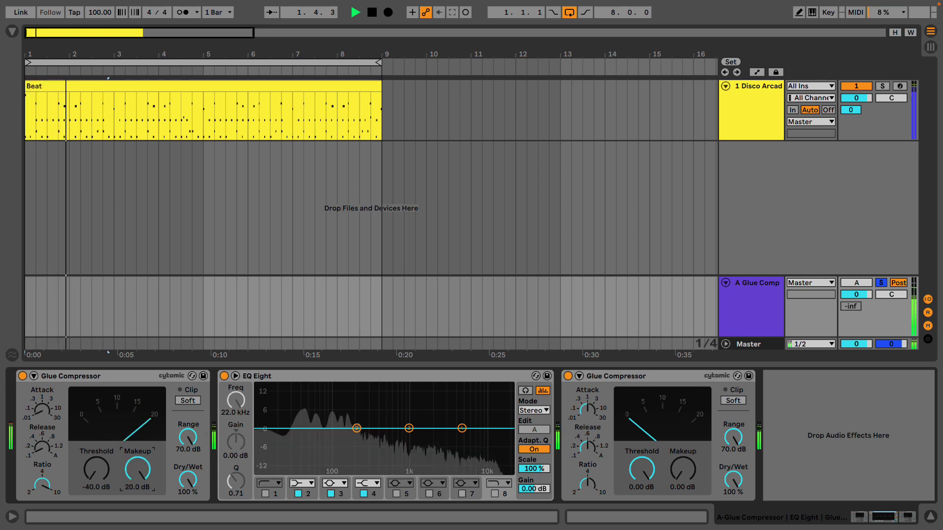
{"action": "left_click", "coordinate": [190, 404]}
{"action": "key", "text": "space"}
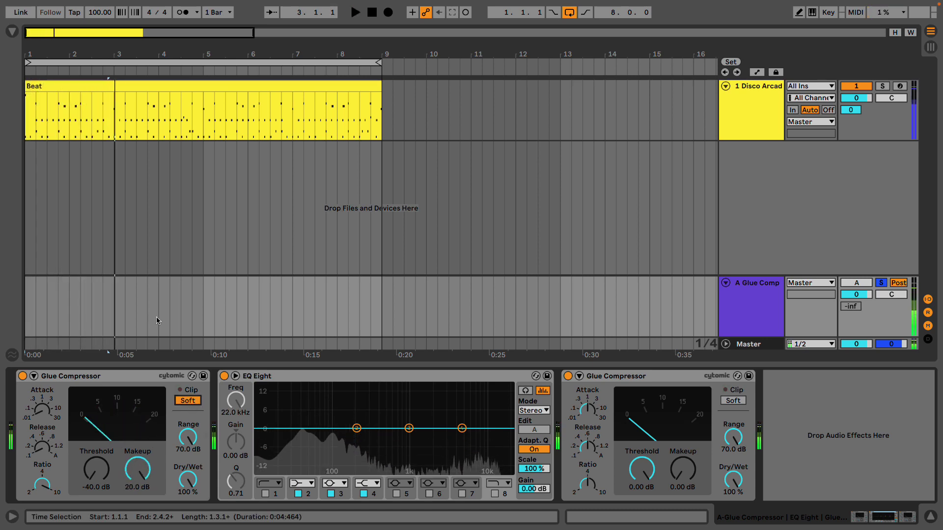
{"action": "left_click", "coordinate": [97, 478]}
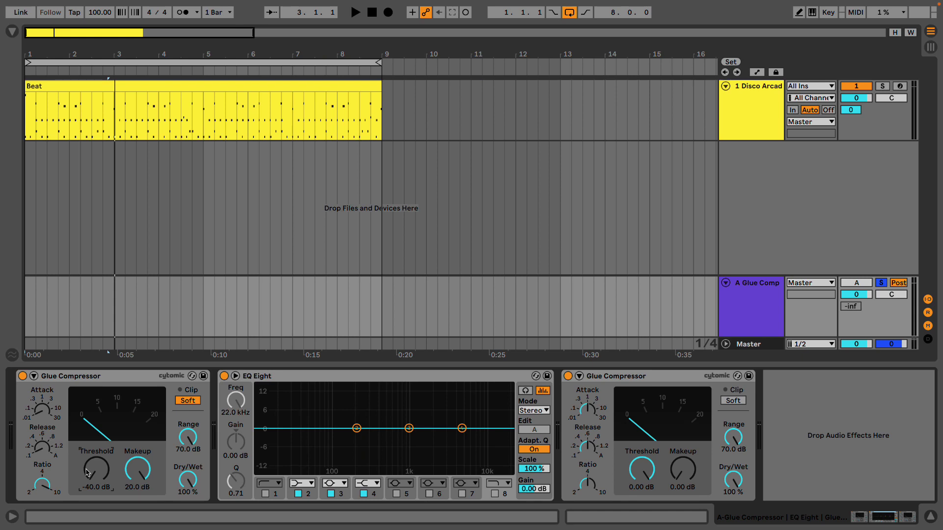
Insert a Utility in front of the return track's first Glue Compressor and hide the browser
{"action": "key", "text": "ctrl+f"}
{"action": "type", "text": "ut"}
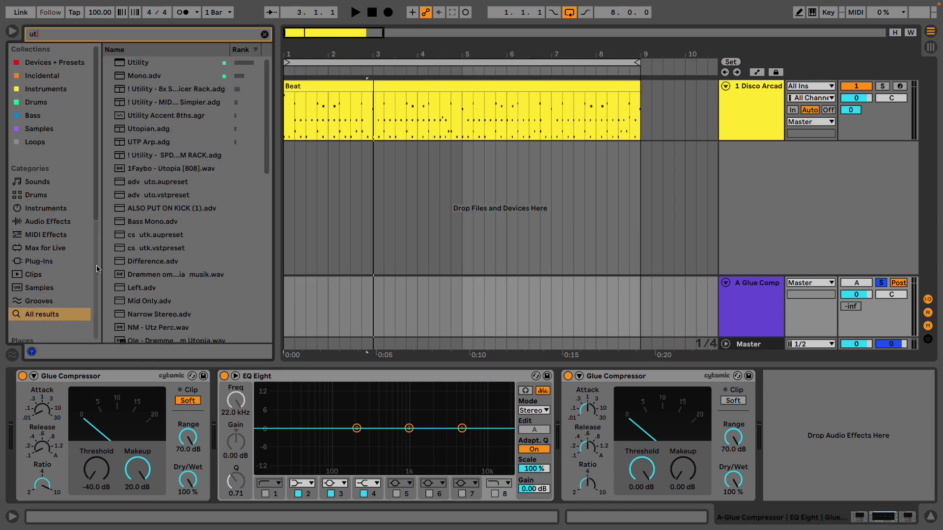
{"action": "left_click_drag", "start_coordinate": [15, 341], "coordinate": [14, 400]}
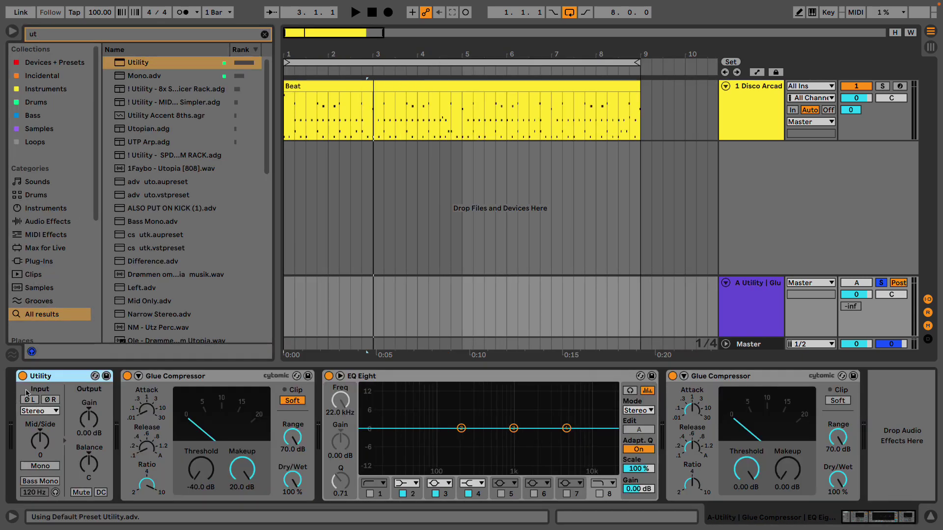
{"action": "key", "text": "super+space"}
{"action": "key", "text": "Escape"}
{"action": "key", "text": "super+alt+b"}
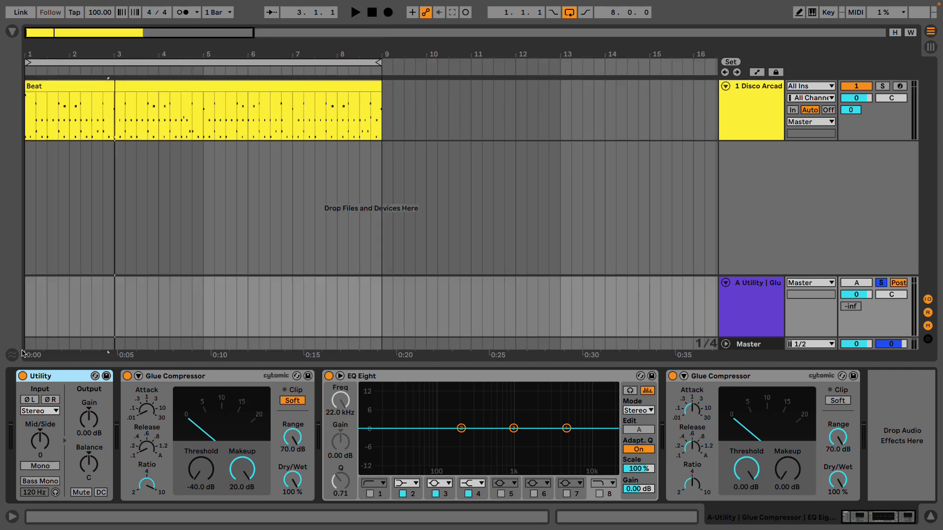
Adjust the Utility's gain while playing the beat, trying about 19.4 dB and settling on 7.22 dB, and select the EQ Eight
{"action": "left_click", "coordinate": [89, 419]}
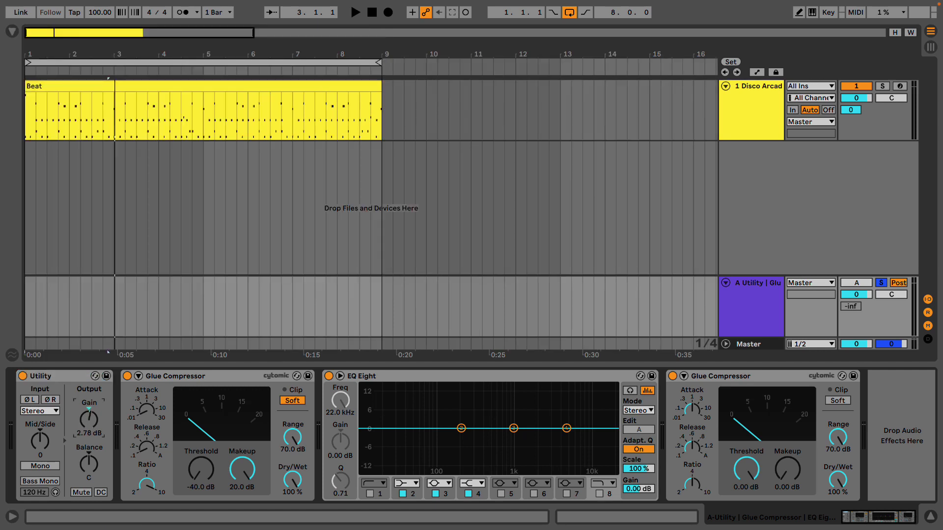
{"action": "key", "text": "space"}
{"action": "left_click_drag", "start_coordinate": [89, 419], "coordinate": [89, 390]}
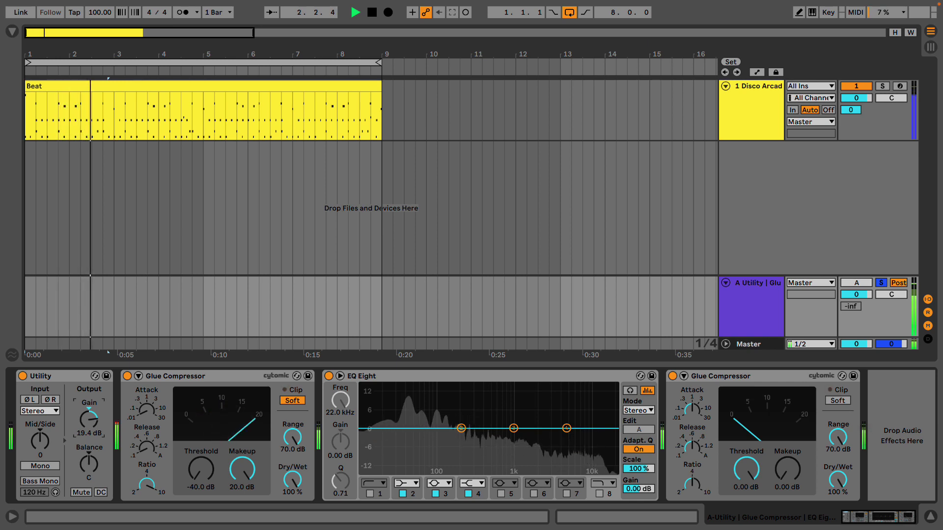
{"action": "key", "text": "space"}
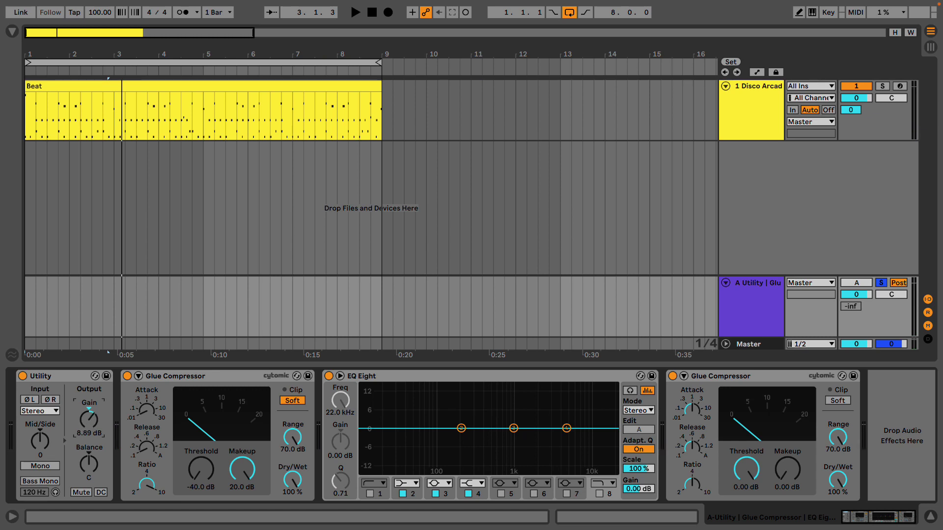
{"action": "left_click", "coordinate": [398, 376]}
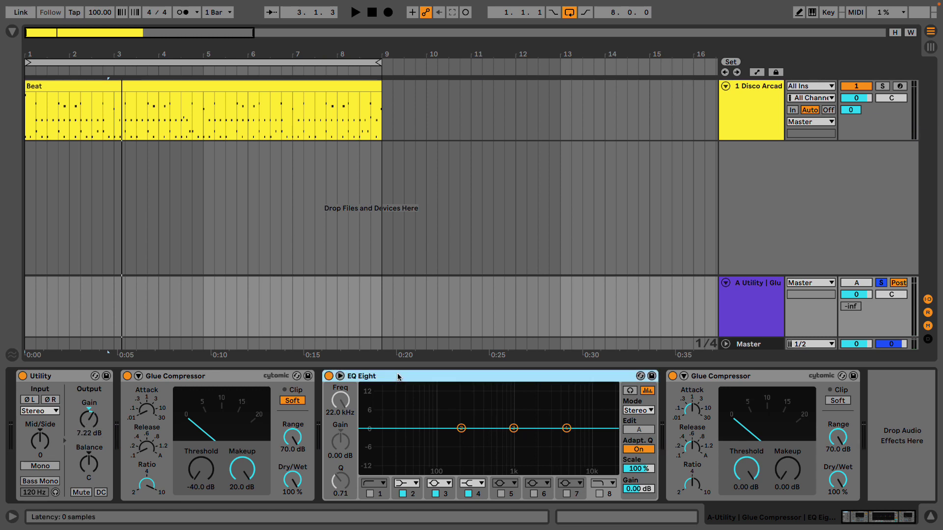
Fold the first Glue Compressor and shape EQ Eight band 3 into a wide -15 dB cut at about 516 Hz with Q 0.10
{"action": "double_click", "coordinate": [234, 377]}
{"action": "left_click_drag", "start_coordinate": [332, 428], "coordinate": [312, 471]}
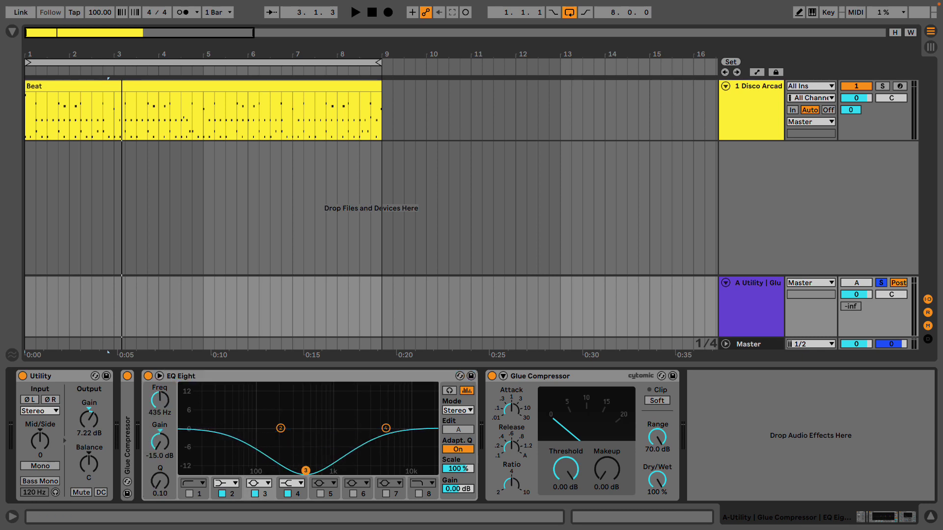
{"action": "left_click_drag", "start_coordinate": [312, 470], "coordinate": [311, 473]}
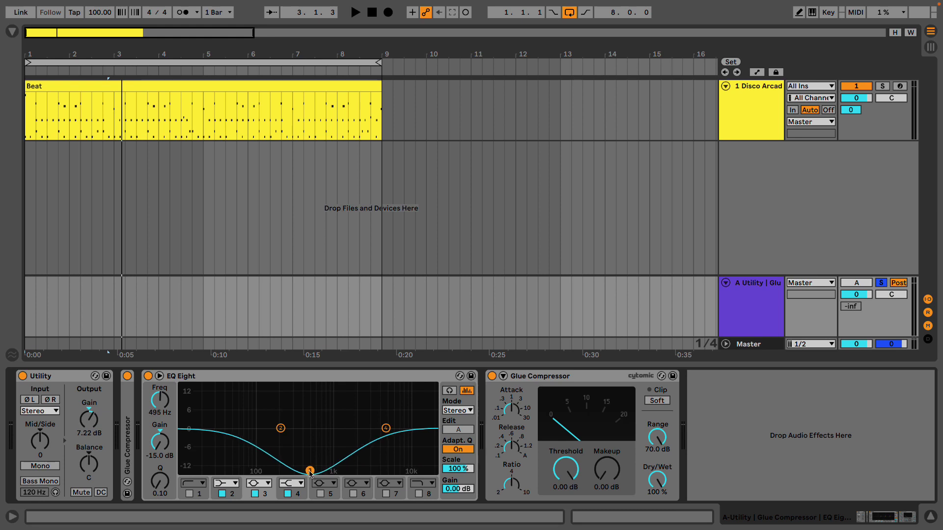
{"action": "left_click", "coordinate": [213, 418]}
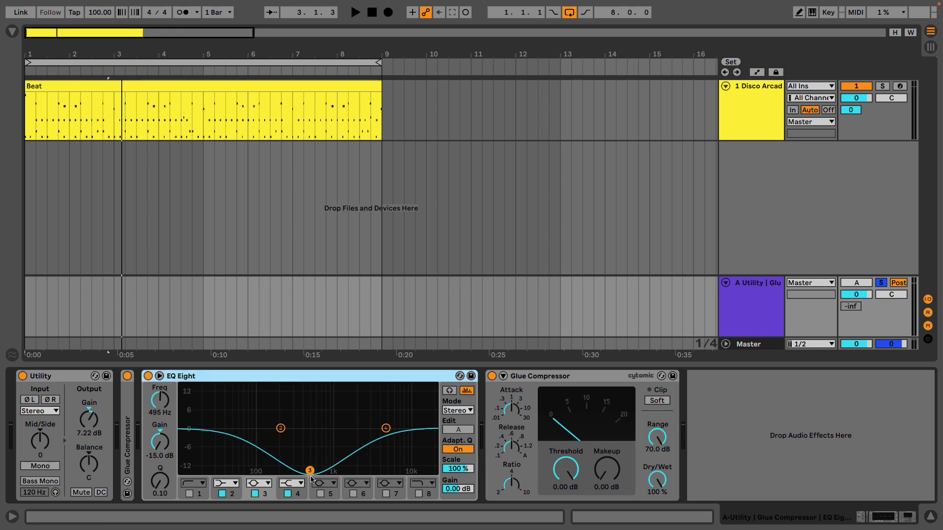
{"action": "left_click_drag", "start_coordinate": [311, 476], "coordinate": [312, 476]}
{"action": "left_click", "coordinate": [236, 381]}
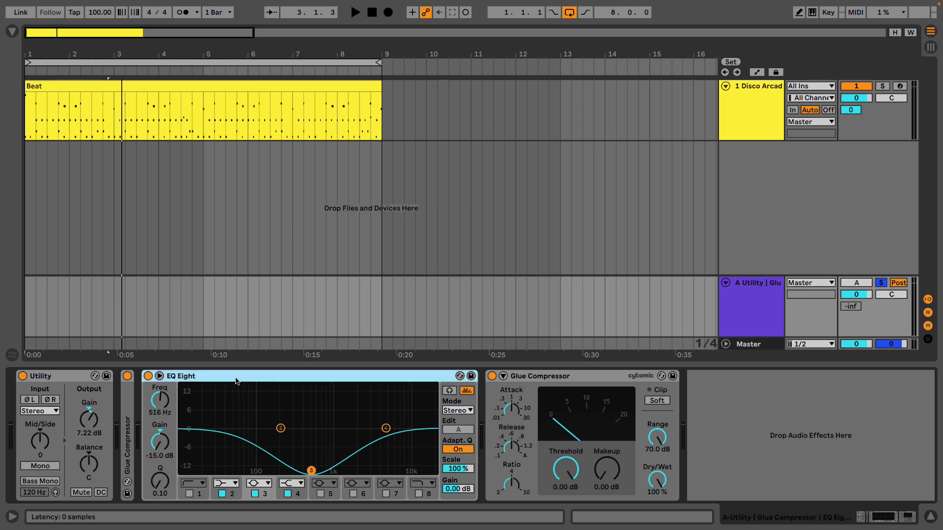
Play the beat and shift the EQ Eight's band 3 cut to 562 Hz
{"action": "key", "text": "space"}
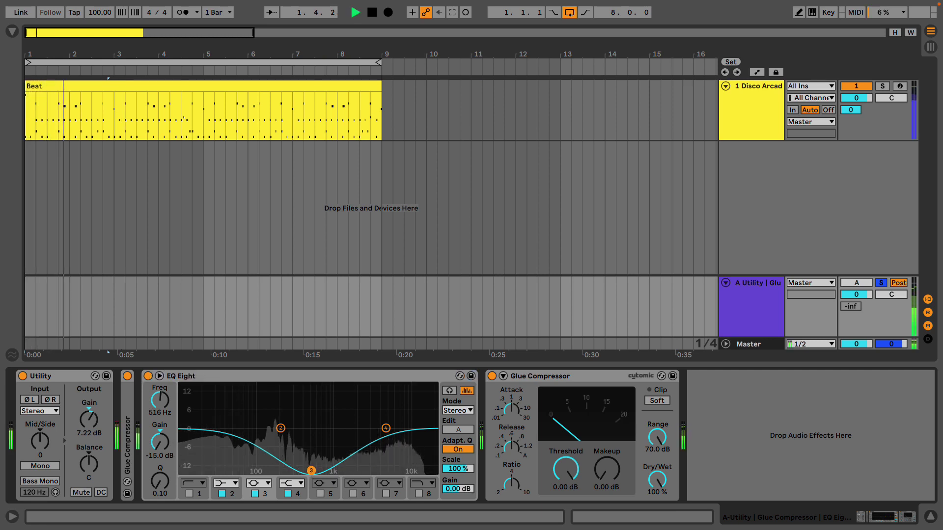
{"action": "key", "text": "space"}
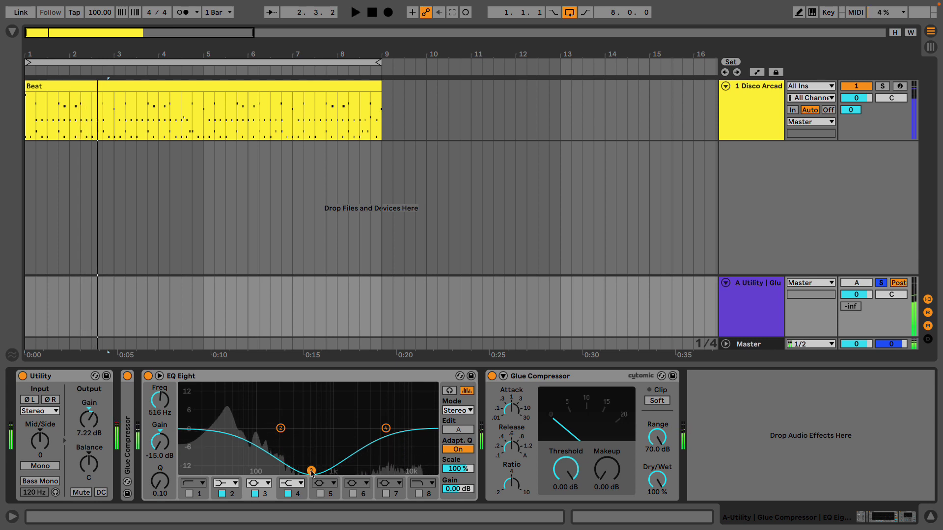
{"action": "mouse_move", "coordinate": [310, 471]}
{"action": "left_mouse_down"}
{"action": "mouse_move", "coordinate": [268, 470]}
{"action": "mouse_move", "coordinate": [348, 471]}
{"action": "mouse_move", "coordinate": [315, 470]}
{"action": "left_mouse_up"}
{"action": "key", "text": "space"}
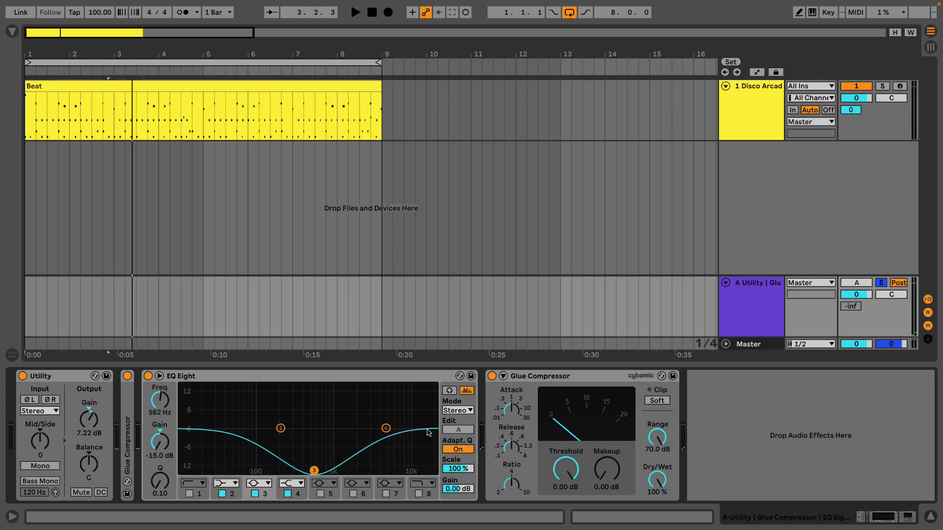
{"action": "left_click", "coordinate": [305, 377]}
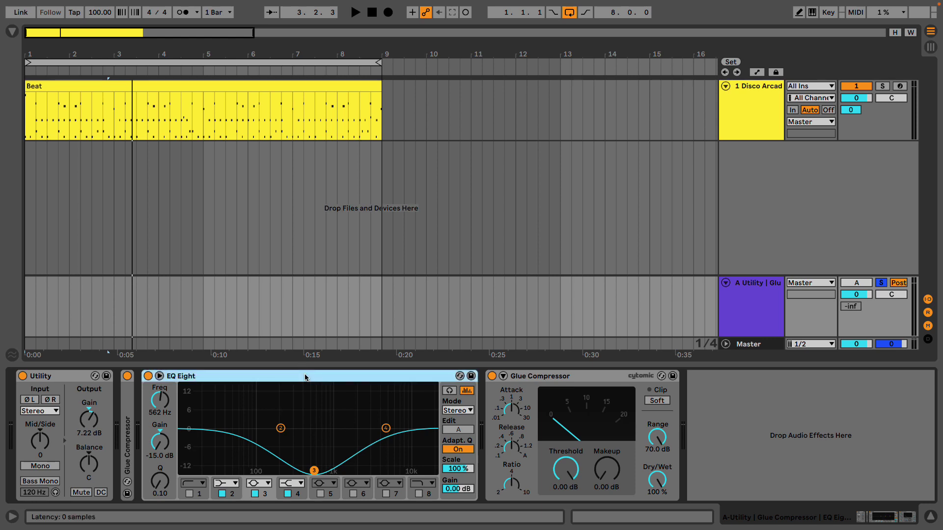
Set the second Glue Compressor to fastest attack and release, ratio 10 and threshold -29.5 dB, matching the first one, and play the beat
{"action": "left_click", "coordinate": [532, 376]}
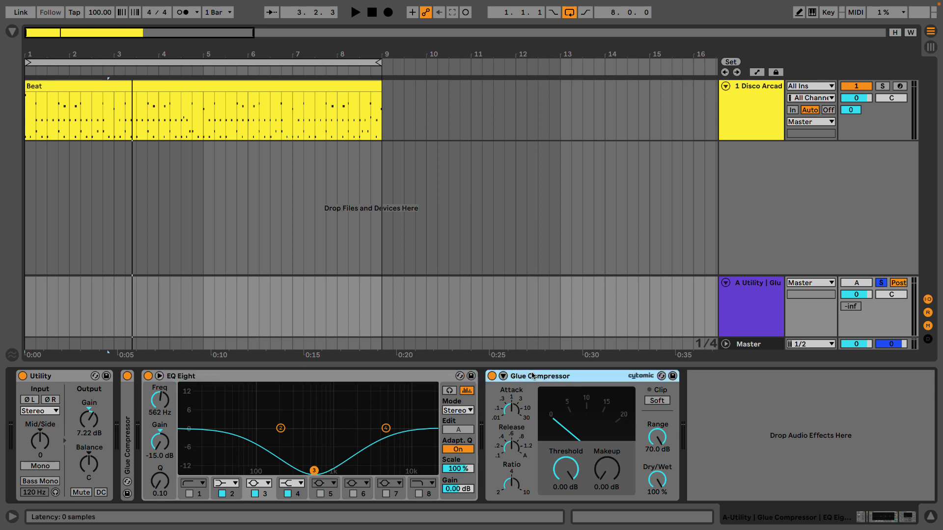
{"action": "left_click", "coordinate": [511, 408]}
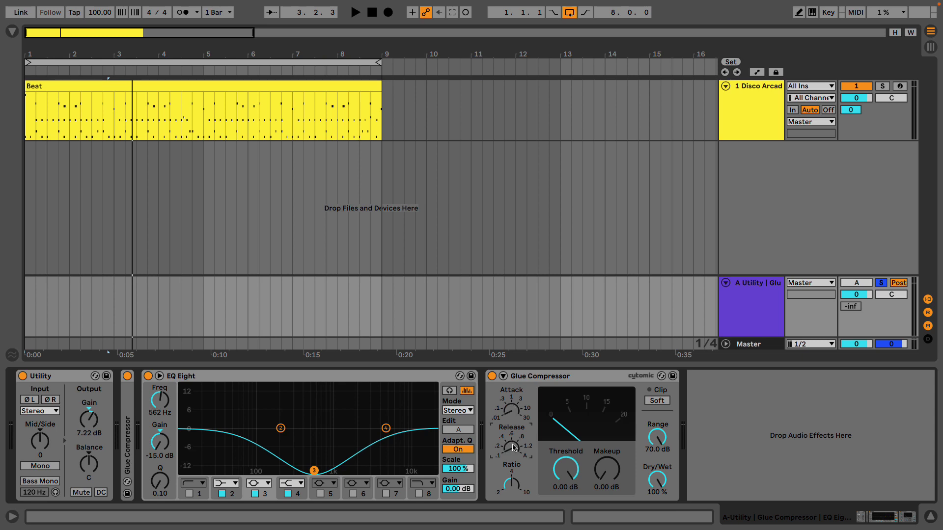
{"action": "double_click", "coordinate": [136, 427]}
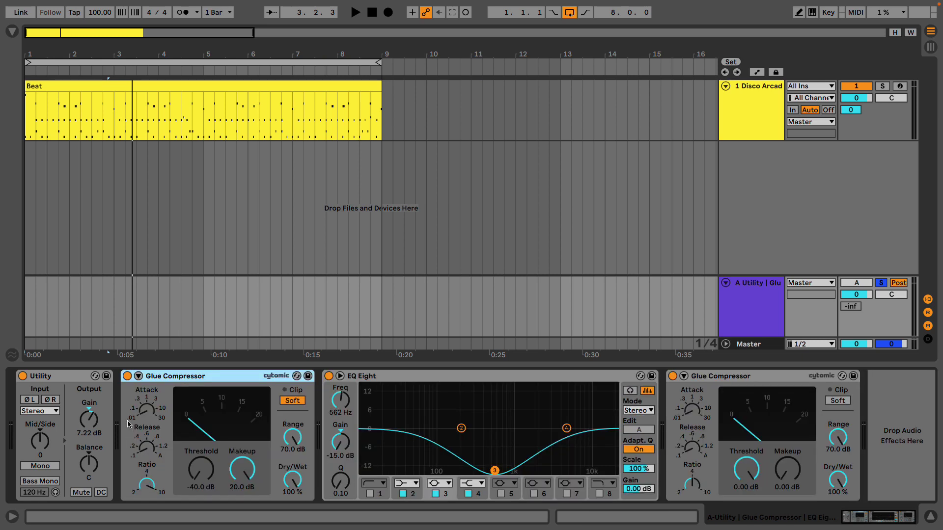
{"action": "double_click", "coordinate": [174, 377]}
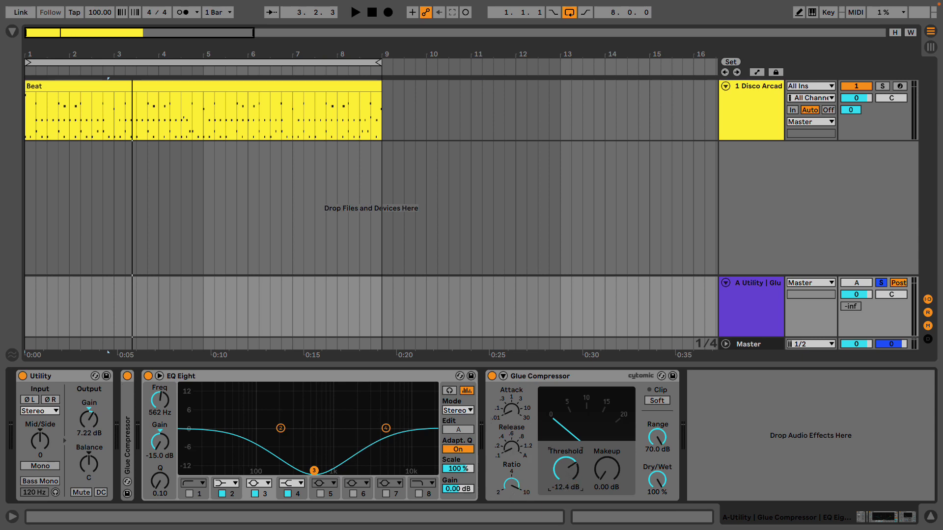
{"action": "left_click_drag", "start_coordinate": [571, 468], "coordinate": [571, 502]}
{"action": "key", "text": "space"}
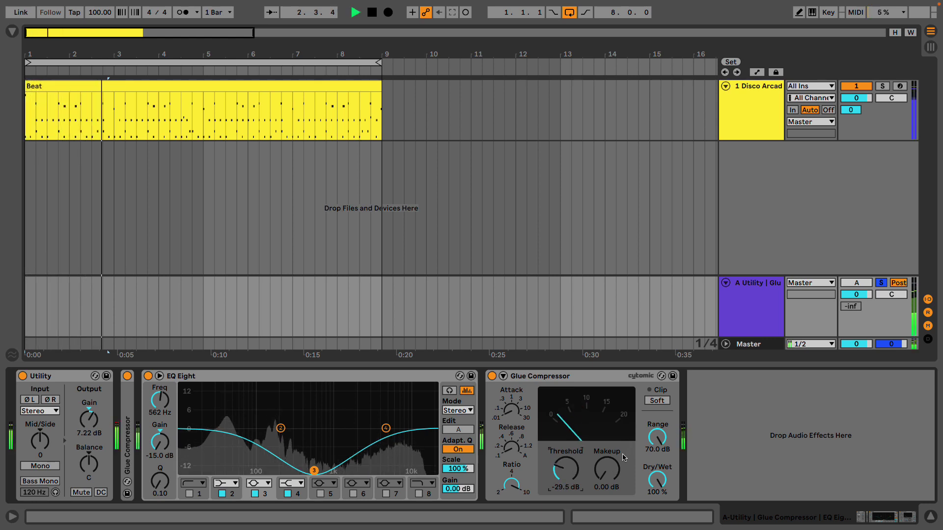
Turn on soft clipping in the second Glue Compressor and raise its makeup gain to 15.4 dB while auditioning the beat
{"action": "key", "text": "space"}
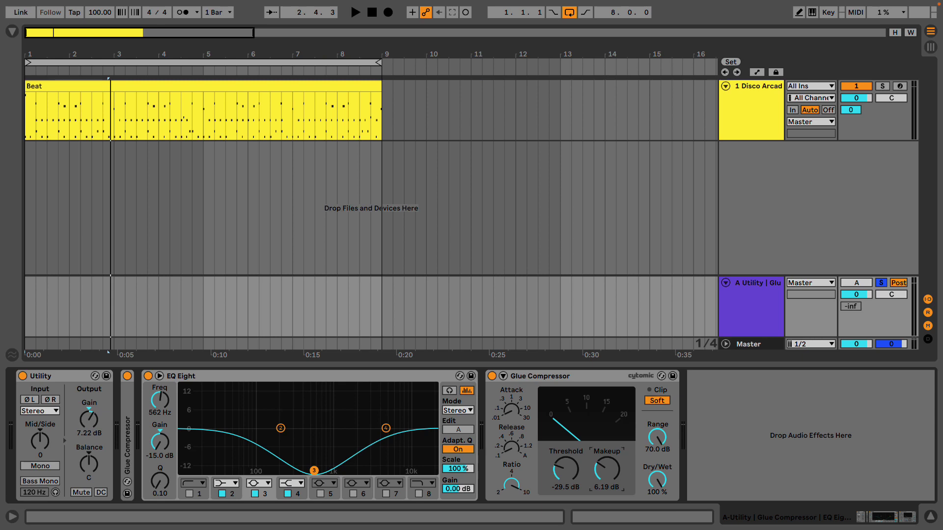
{"action": "key", "text": "space"}
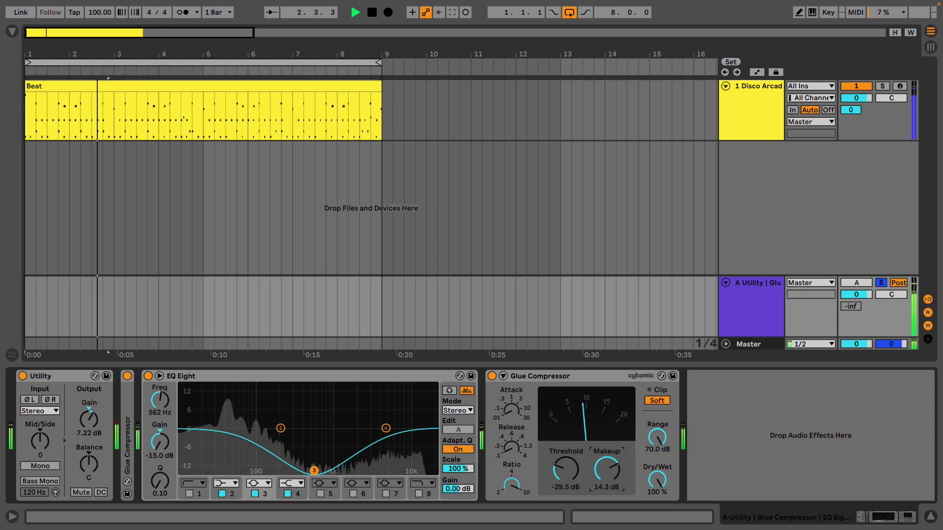
{"action": "left_click_drag", "start_coordinate": [611, 474], "coordinate": [611, 469]}
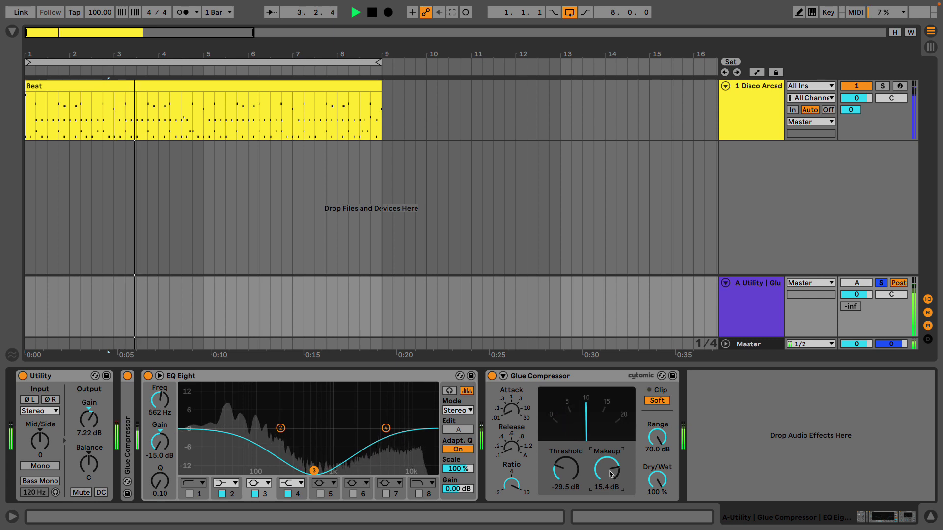
{"action": "key", "text": "space"}
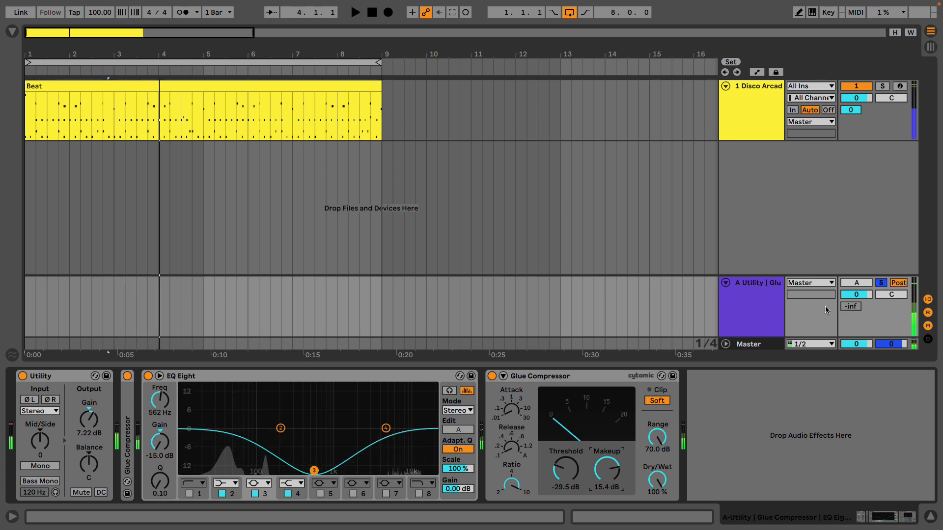
Unfold the first Glue Compressor and review the return chain's devices in order, from the Utility to the second Glue Compressor
{"action": "double_click", "coordinate": [129, 405]}
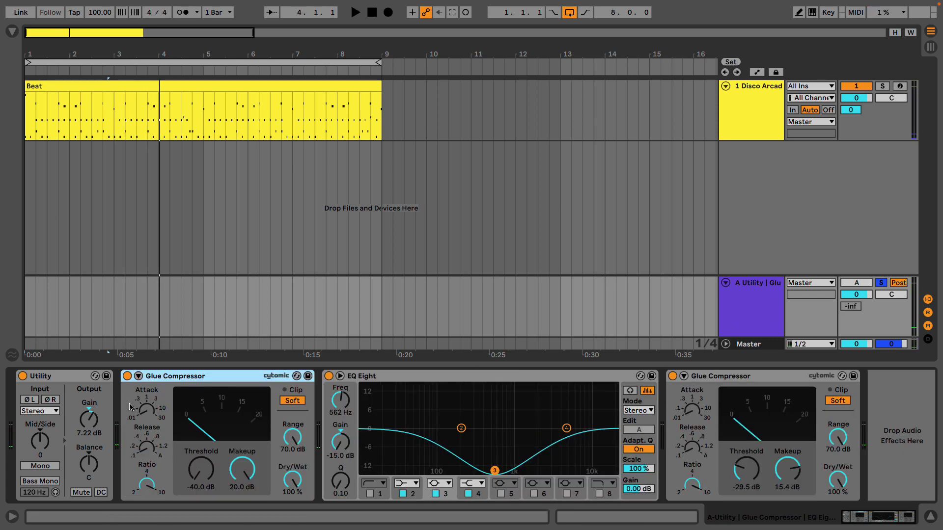
{"action": "left_click", "coordinate": [73, 377]}
{"action": "left_click", "coordinate": [172, 374]}
{"action": "left_click", "coordinate": [385, 377]}
{"action": "left_click", "coordinate": [730, 378]}
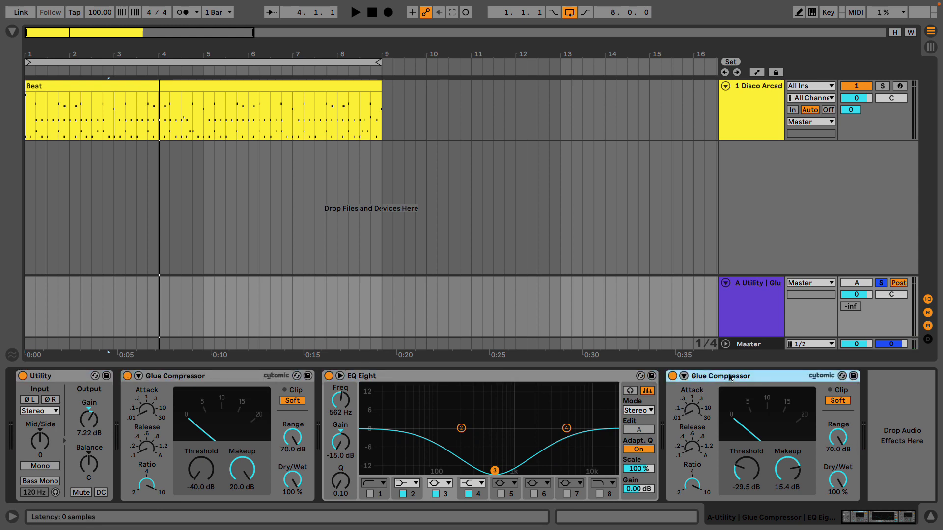
{"action": "left_click", "coordinate": [553, 378]}
Unsolo return track A and lower its volume all the way to -inf, then select the drum track
{"action": "left_click", "coordinate": [880, 283]}
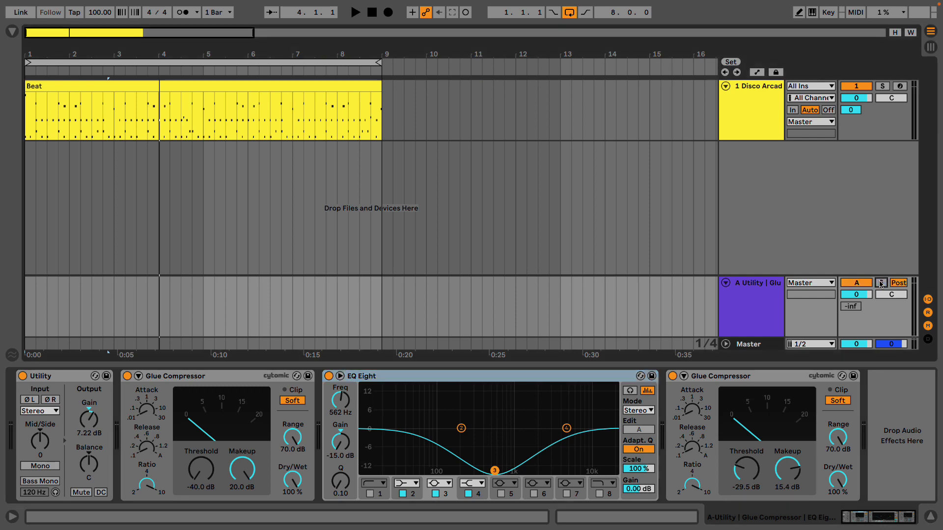
{"action": "left_click", "coordinate": [766, 92]}
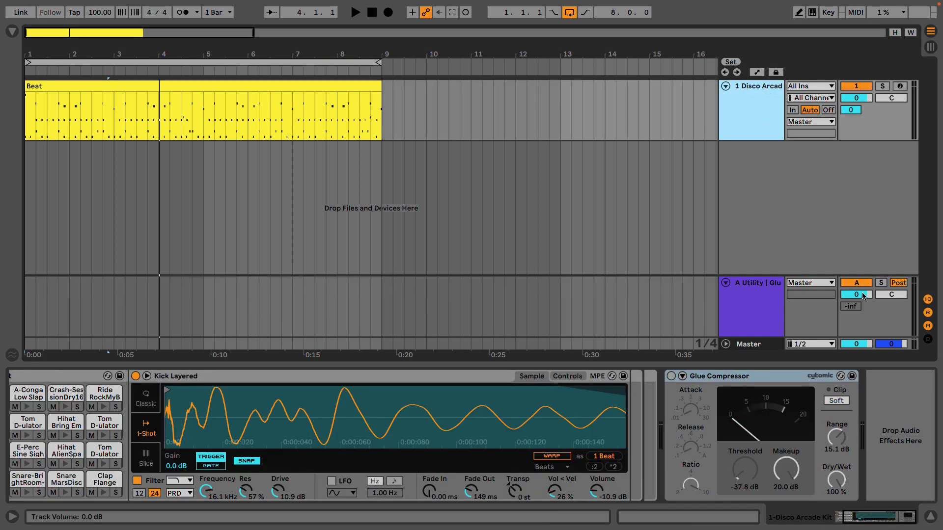
{"action": "left_click", "coordinate": [776, 285]}
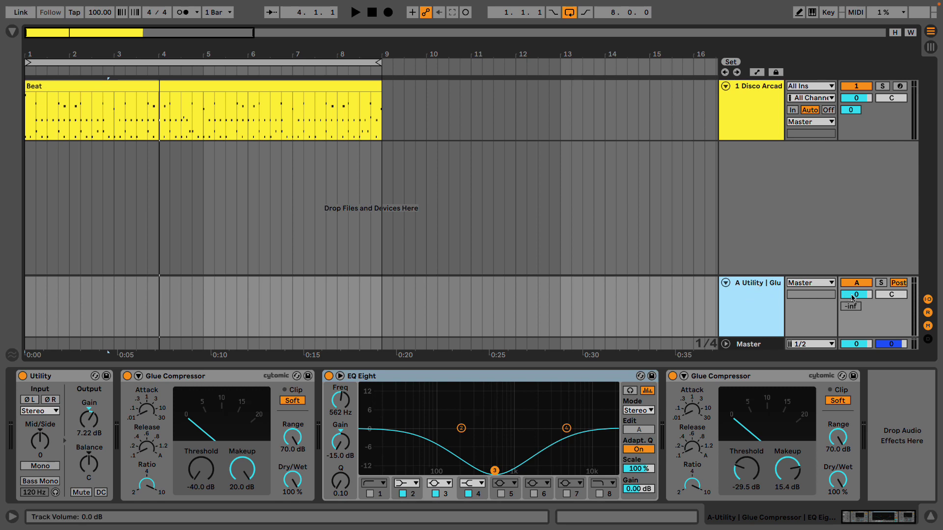
{"action": "left_click_drag", "start_coordinate": [852, 296], "coordinate": [853, 343]}
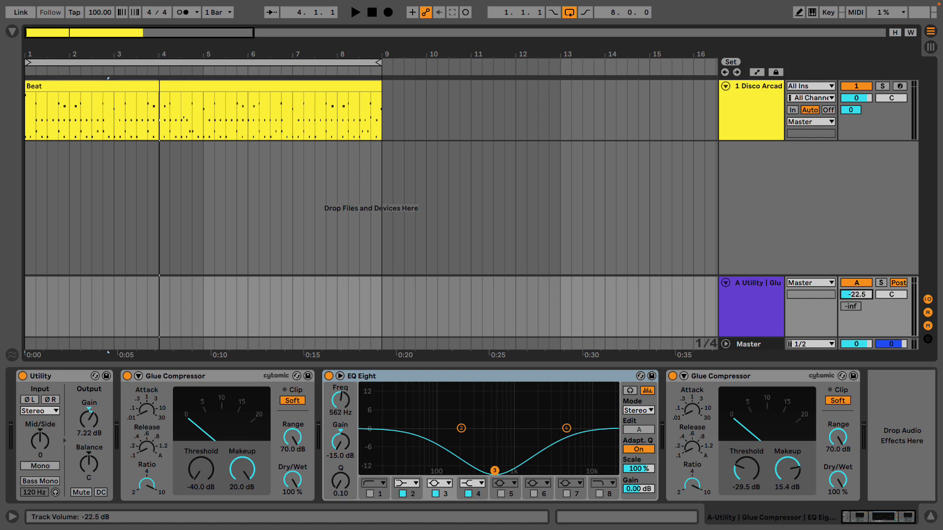
{"action": "left_click_drag", "start_coordinate": [860, 295], "coordinate": [859, 324]}
{"action": "left_click", "coordinate": [670, 111]}
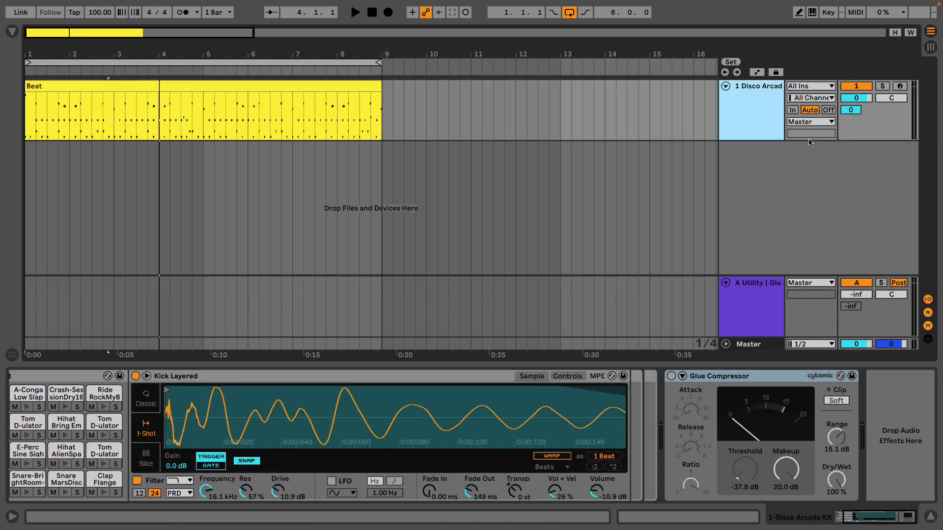
Bring return track A's volume up to -7.7 dB while the beat plays
{"action": "left_click", "coordinate": [762, 298]}
{"action": "key", "text": "space"}
{"action": "left_click_drag", "start_coordinate": [862, 298], "coordinate": [862, 263]}
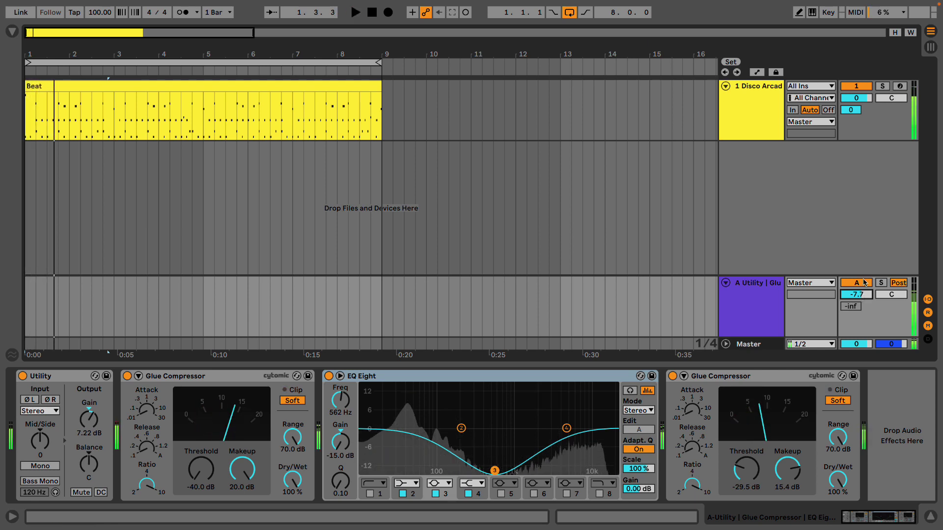
Compare the beat with and without parallel compression by switching return track A off and on during playback
{"action": "left_click", "coordinate": [864, 283]}
{"action": "key", "text": "space"}
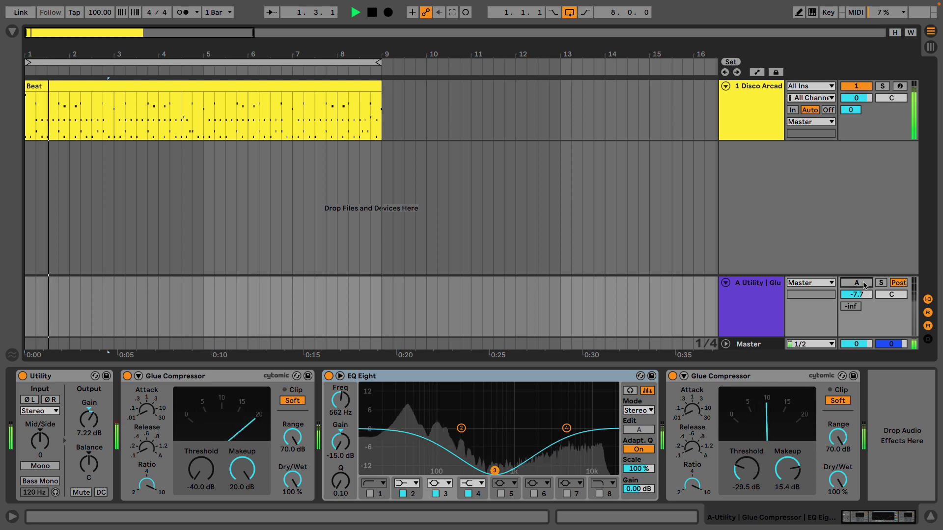
{"action": "left_click", "coordinate": [864, 282]}
{"action": "key", "text": "space"}
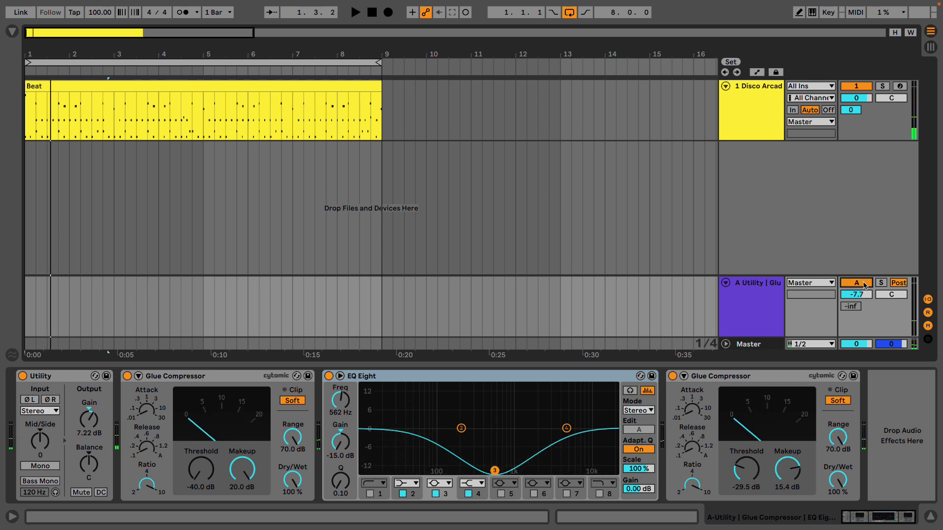
{"action": "key", "text": "space"}
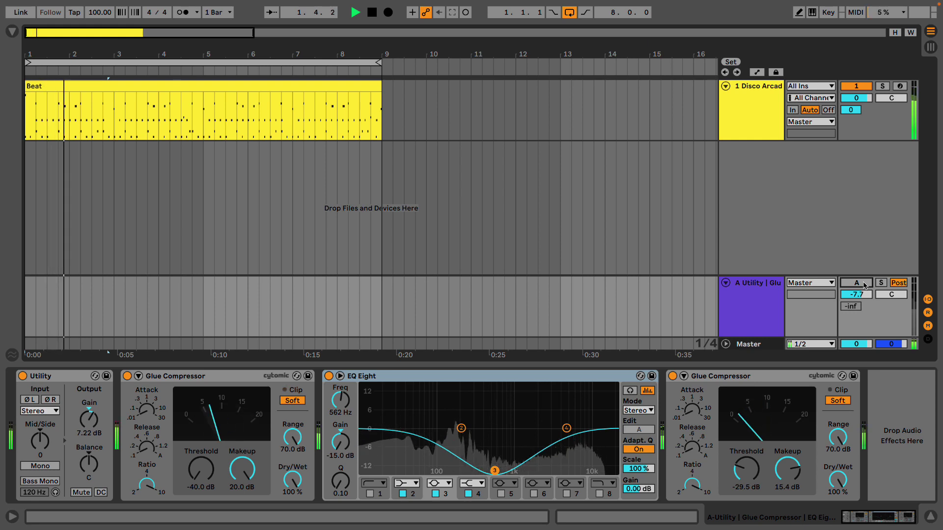
{"action": "key", "text": "space"}
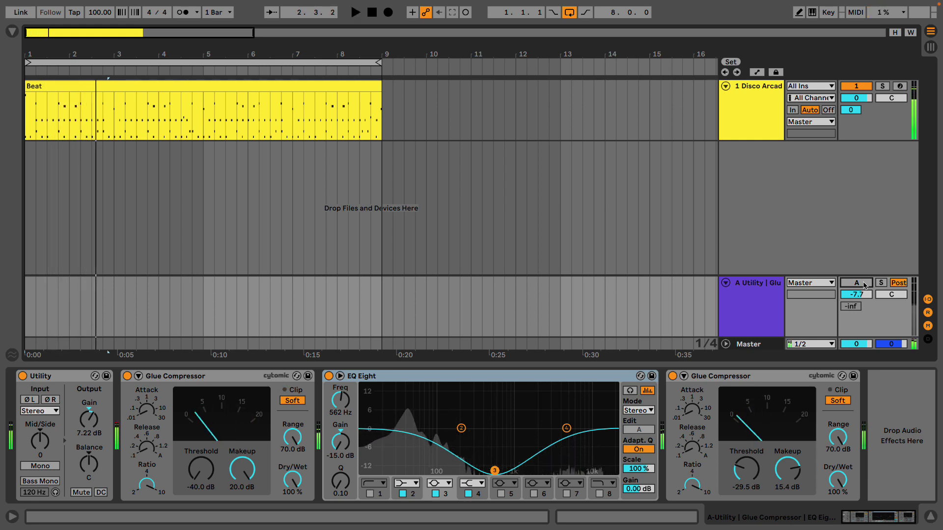
Select the Beat clip and the drum track, and play the loop first with return track A on and then with it off
{"action": "left_click", "coordinate": [761, 313]}
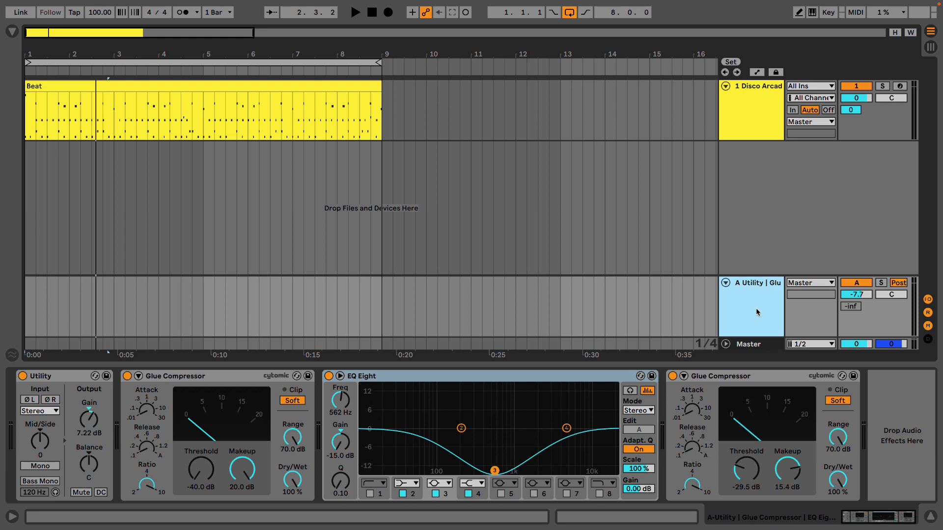
{"action": "left_click", "coordinate": [249, 85]}
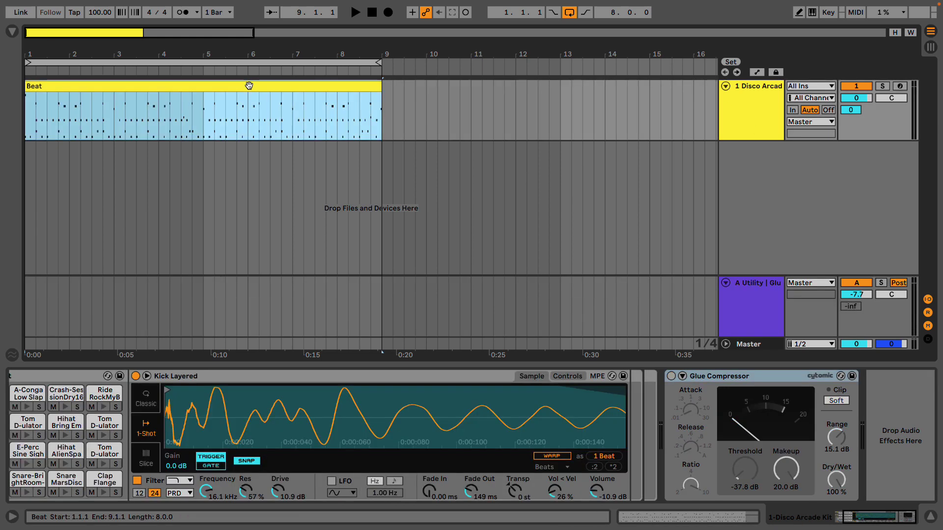
{"action": "left_click", "coordinate": [136, 64]}
{"action": "left_click", "coordinate": [101, 86]}
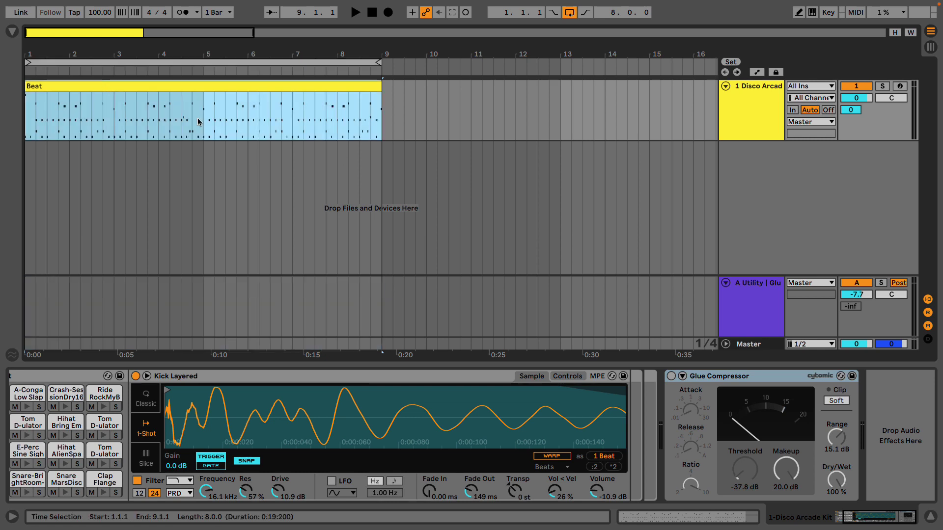
{"action": "left_click", "coordinate": [735, 117]}
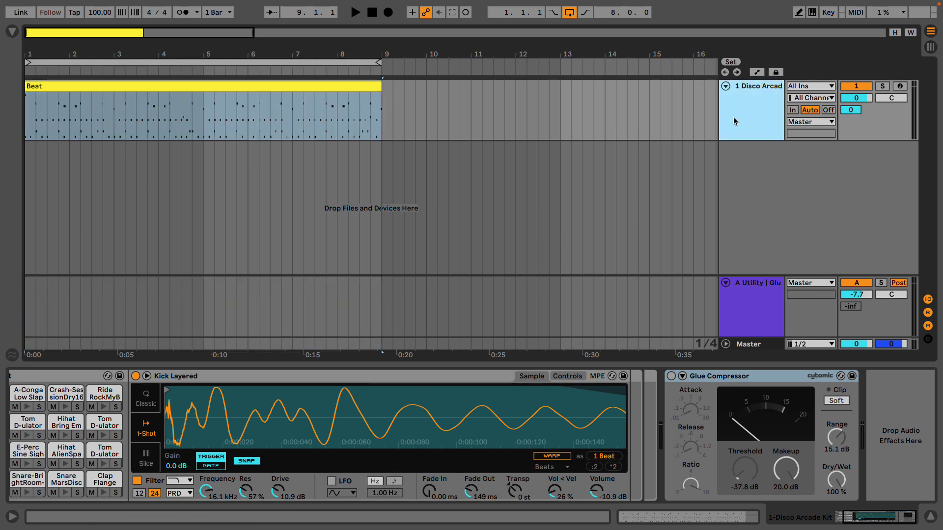
{"action": "key", "text": "space"}
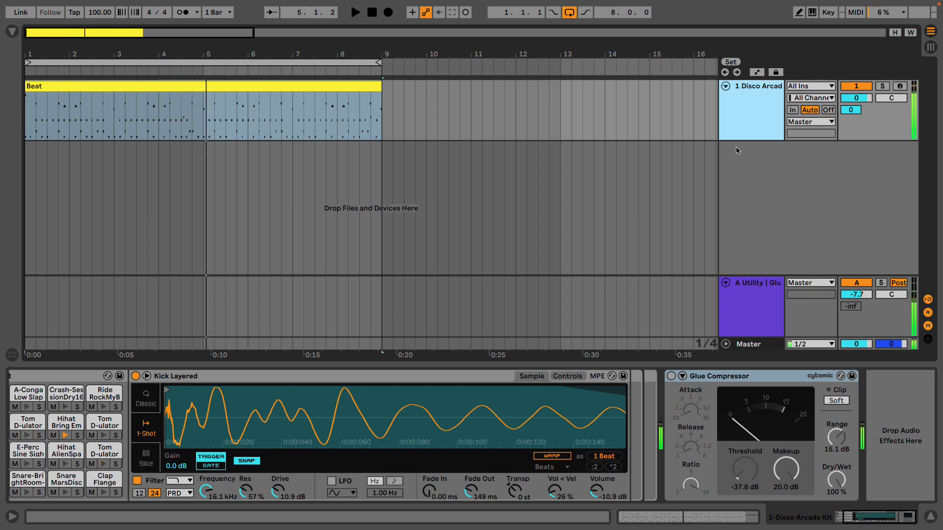
{"action": "left_click", "coordinate": [856, 283]}
{"action": "key", "text": "space"}
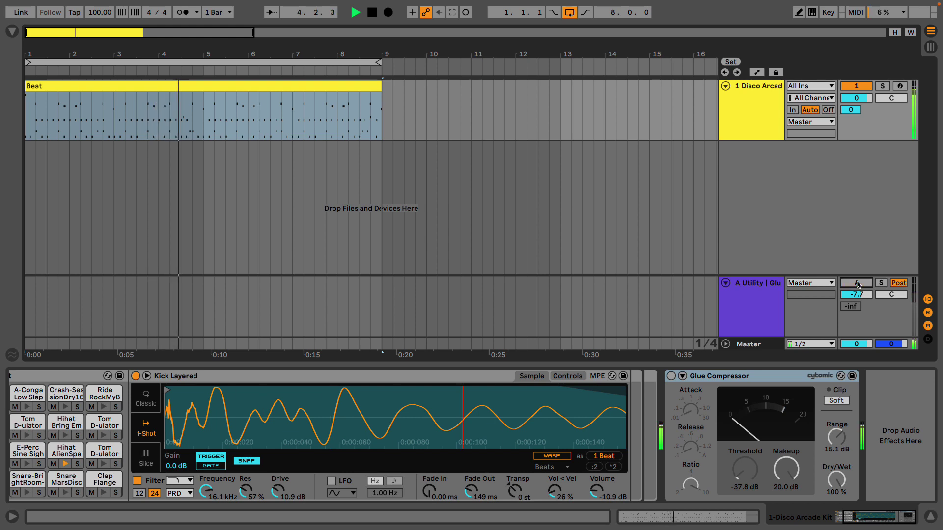
Play the loop with return track A switched on and again with it off, and reselect the Beat clip
{"action": "left_click", "coordinate": [857, 283]}
{"action": "key", "text": "space"}
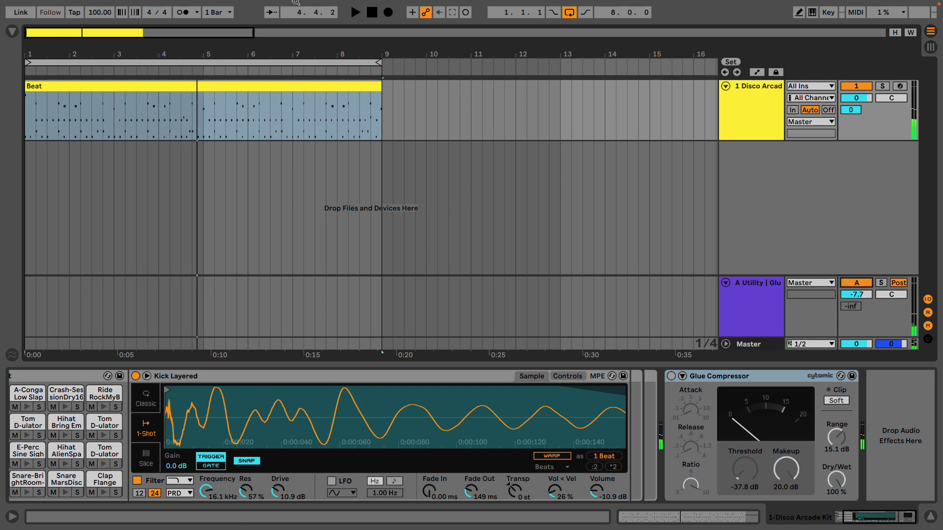
{"action": "left_click", "coordinate": [181, 120]}
{"action": "key", "text": "space"}
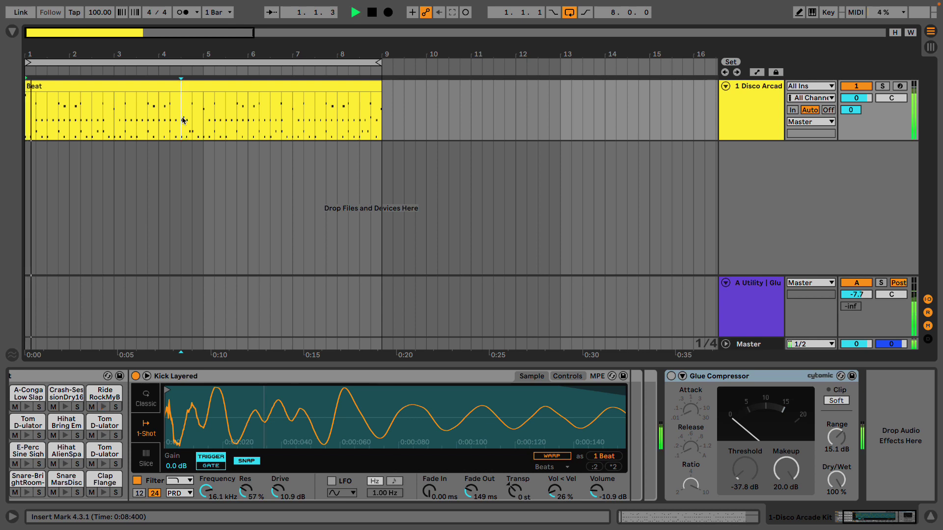
{"action": "left_click", "coordinate": [855, 286]}
{"action": "key", "text": "space"}
{"action": "left_click", "coordinate": [753, 115]}
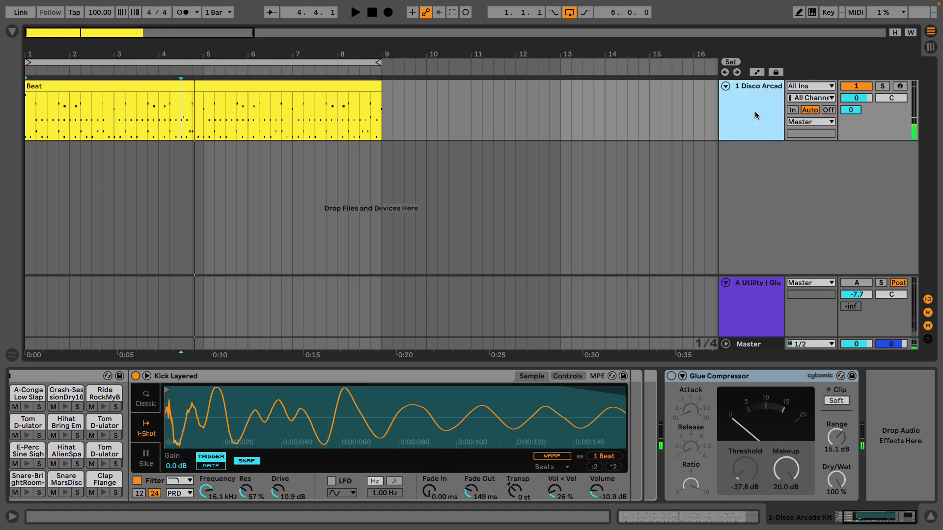
{"action": "left_click", "coordinate": [347, 85]}
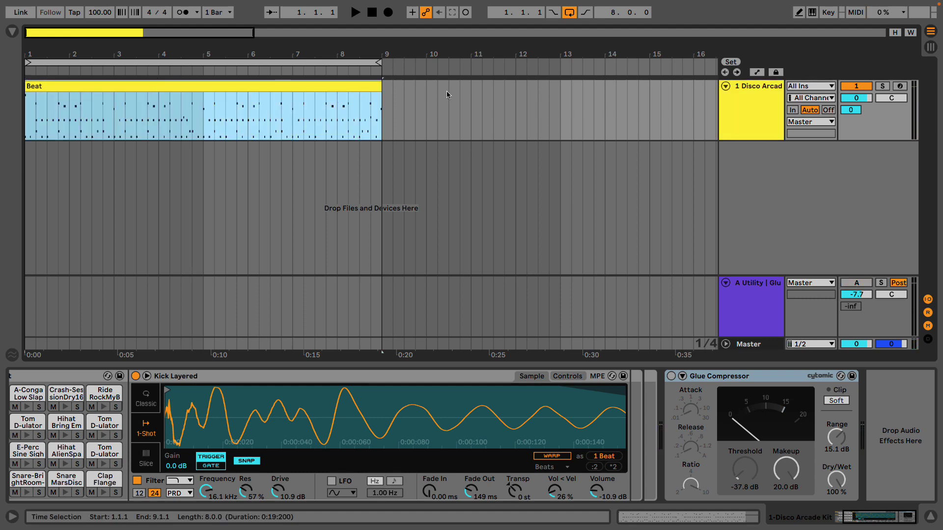
Select return track A and switch it back on
{"action": "left_click", "coordinate": [762, 332]}
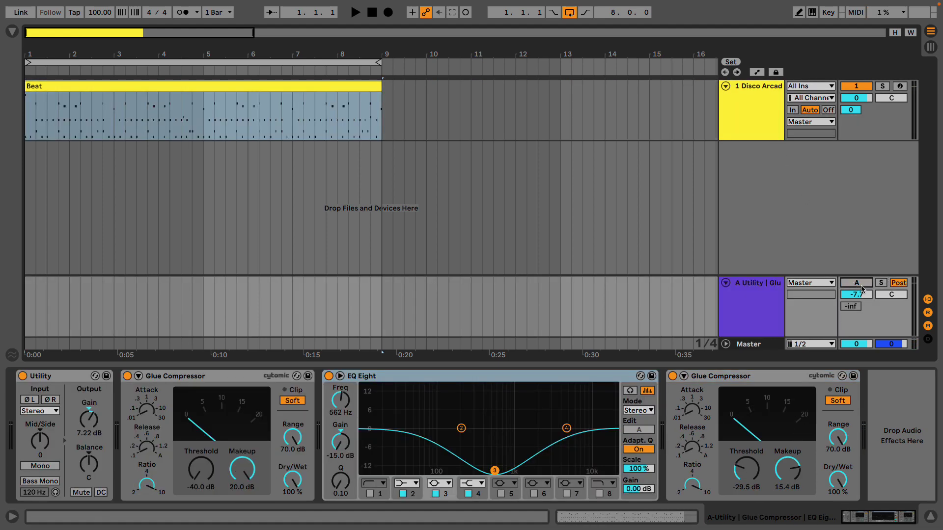
{"action": "left_click", "coordinate": [769, 127]}
{"action": "left_click", "coordinate": [764, 286]}
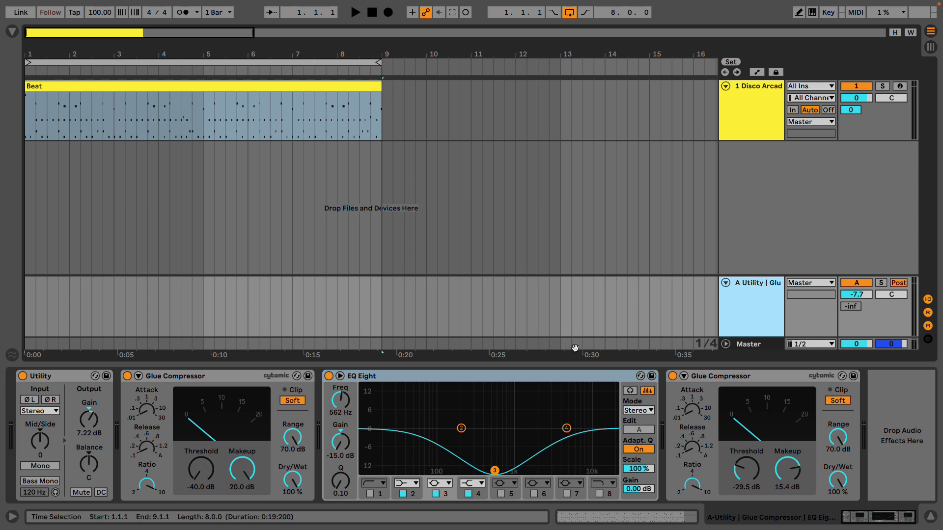
Review the order of the devices on return track A: Utility, Glue Compressor, EQ Eight and the second Glue Compressor
{"action": "left_click", "coordinate": [561, 381]}
{"action": "left_click", "coordinate": [265, 377]}
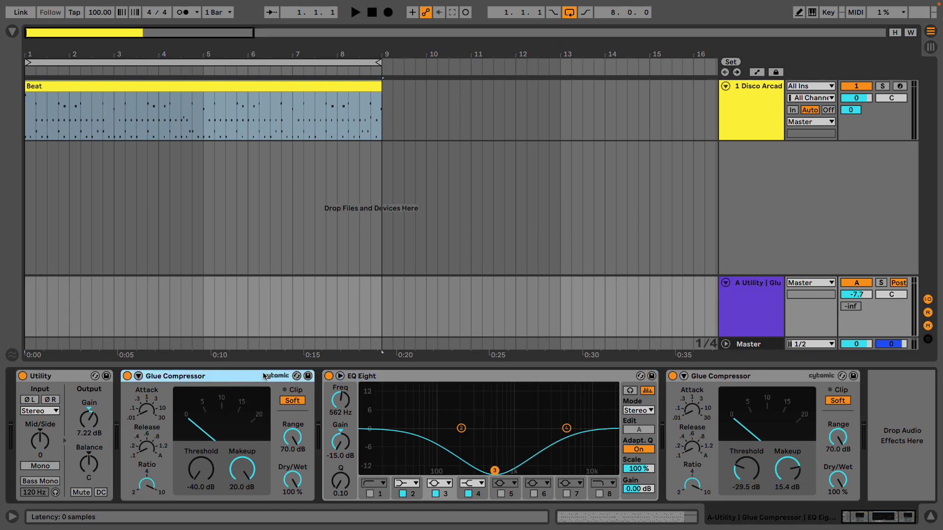
{"action": "left_click", "coordinate": [56, 376]}
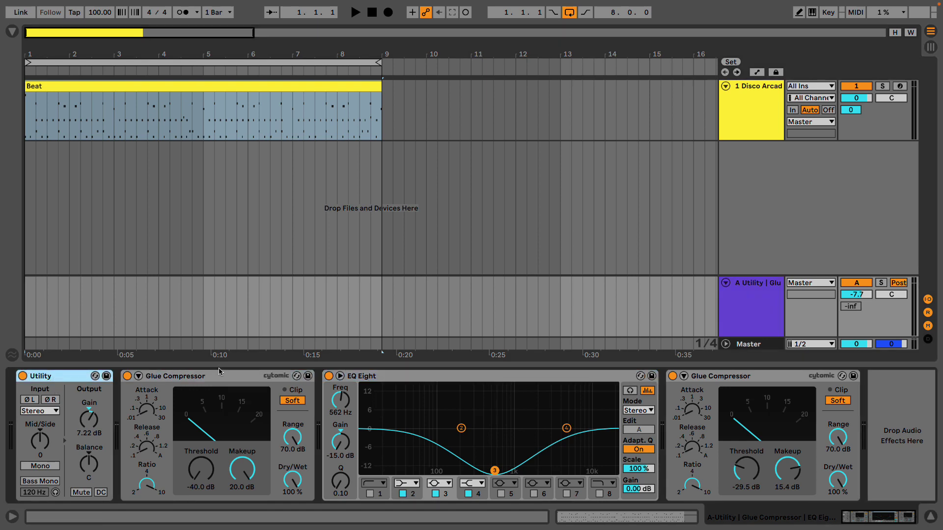
{"action": "left_click", "coordinate": [224, 379]}
{"action": "left_click", "coordinate": [448, 381]}
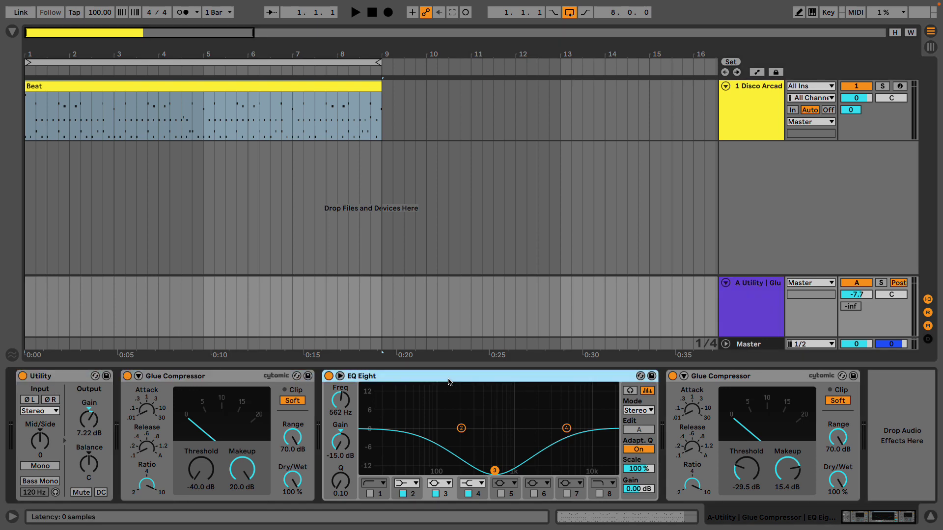
{"action": "left_click", "coordinate": [757, 379]}
{"action": "left_click", "coordinate": [536, 379]}
{"action": "key", "text": "super+f"}
{"action": "type", "text": "ut"}
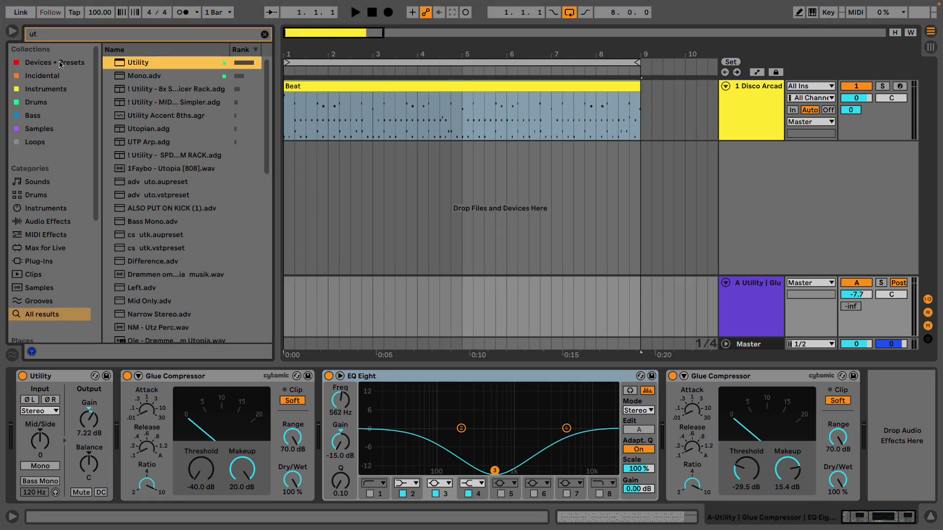
{"action": "key", "text": "Escape"}
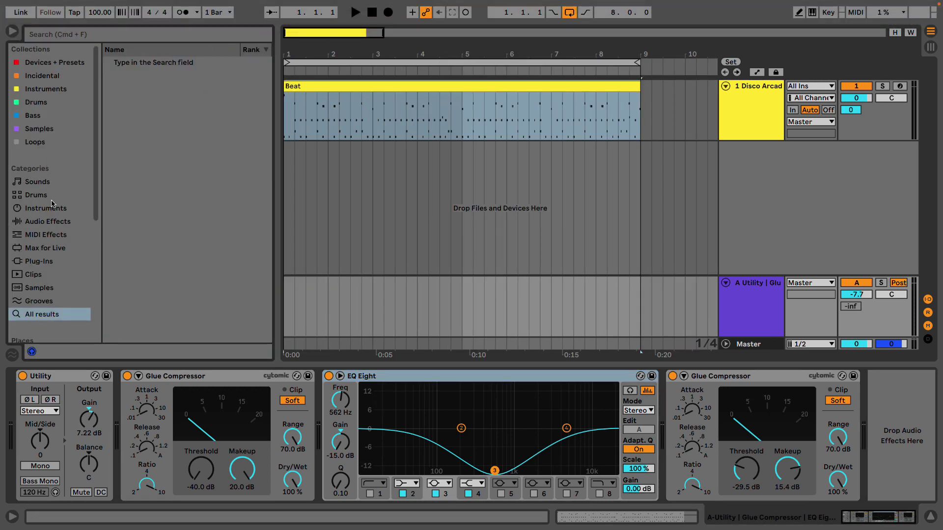
Try the Drive & Color effect Amp between EQ Eight and the second Glue Compressor, audition it, and delete it
{"action": "left_click", "coordinate": [57, 221]}
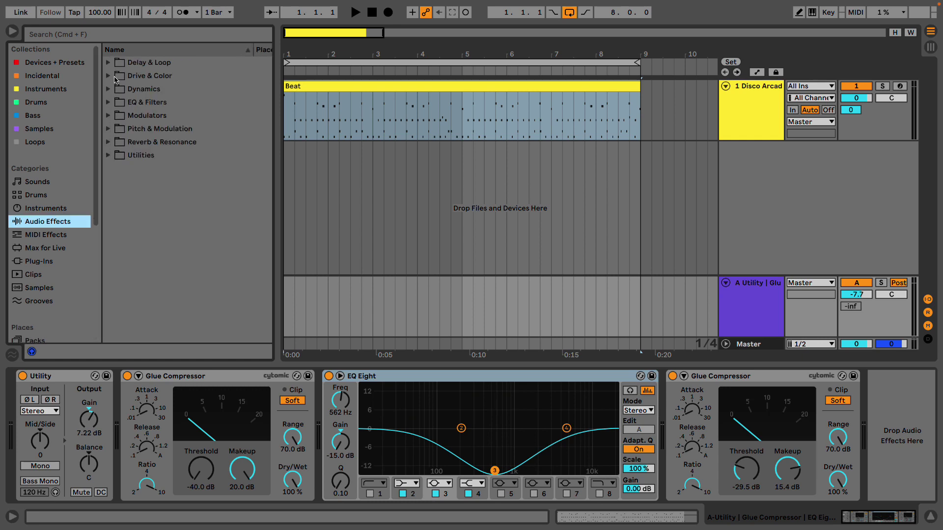
{"action": "left_click", "coordinate": [116, 78]}
{"action": "left_click_drag", "start_coordinate": [139, 90], "coordinate": [608, 400]}
{"action": "key", "text": "space"}
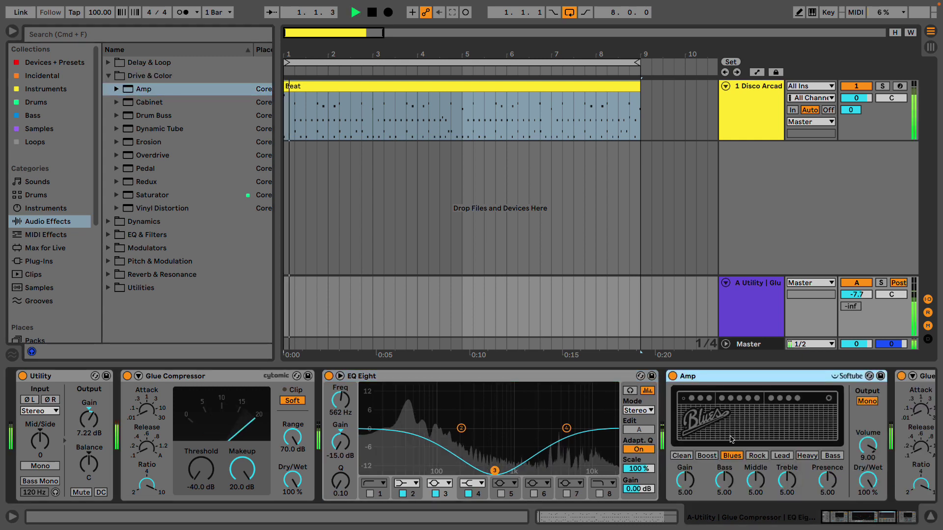
{"action": "left_click", "coordinate": [672, 376]}
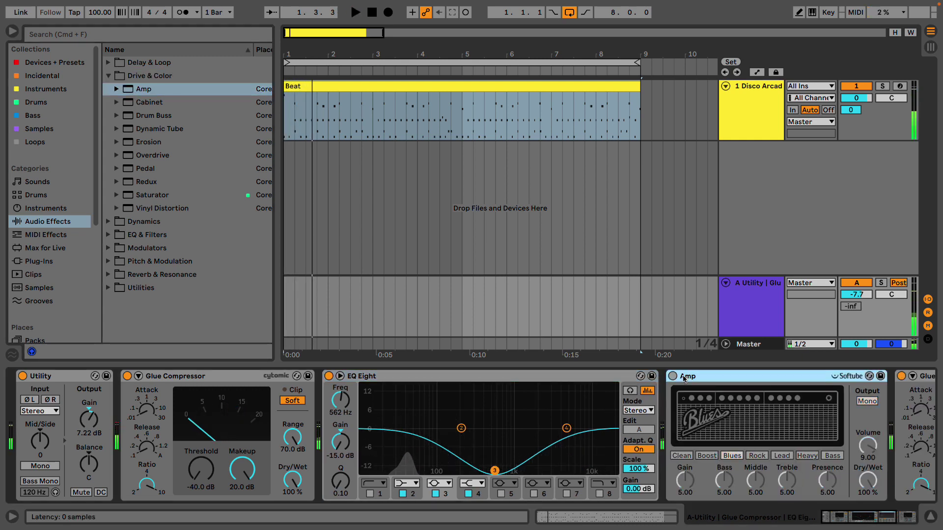
{"action": "key", "text": "Delete"}
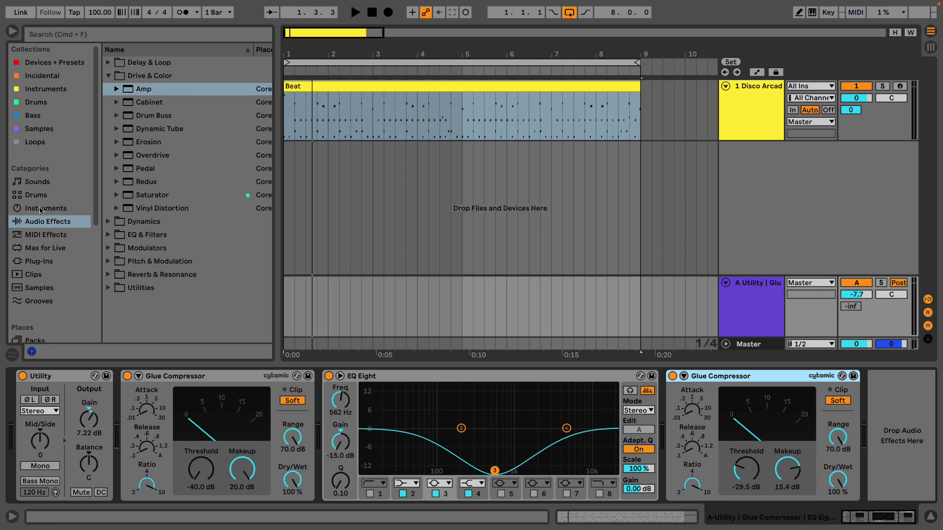
Insert the Soundtoys plug-in Little Radiator between EQ Eight and the second Glue Compressor on return track A
{"action": "left_click", "coordinate": [39, 261]}
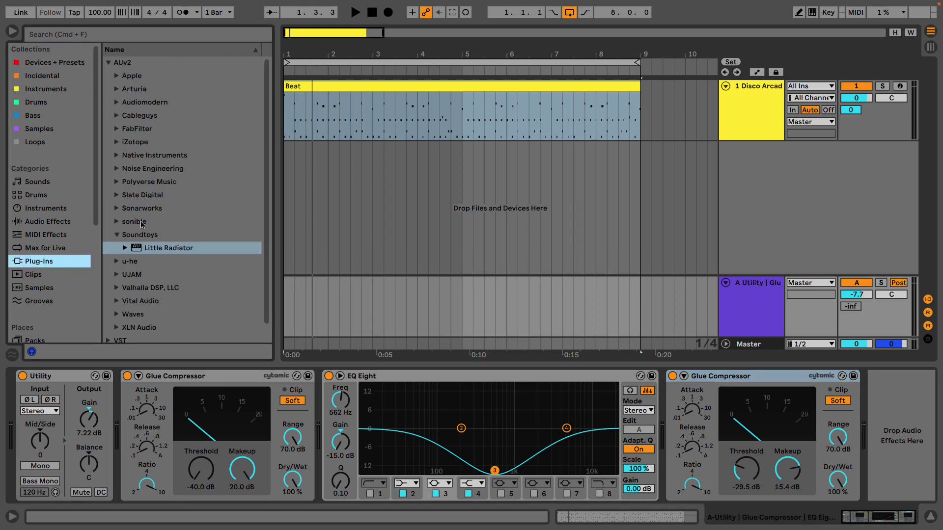
{"action": "left_click", "coordinate": [141, 239]}
{"action": "left_click", "coordinate": [161, 249]}
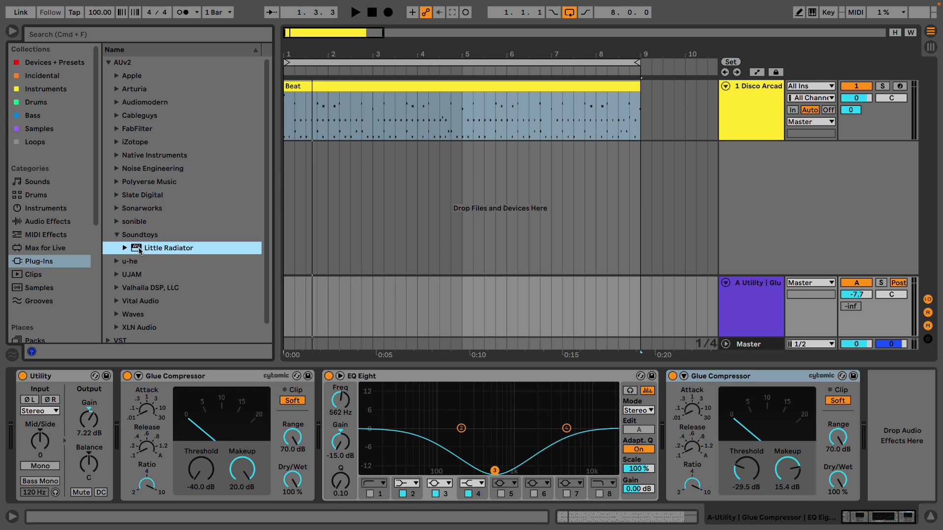
{"action": "left_click_drag", "start_coordinate": [140, 251], "coordinate": [666, 395]}
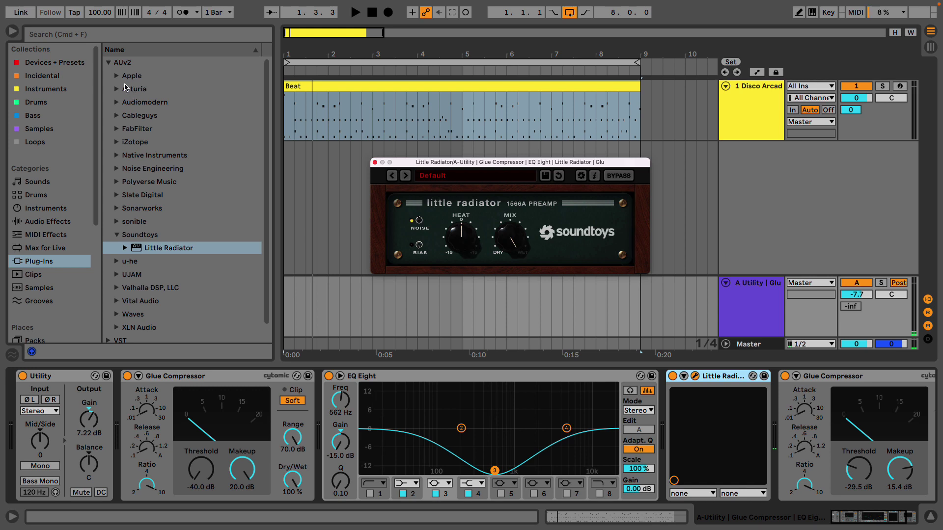
Turn off Noise in Little Radiator and move the plug-in window out of the way
{"action": "left_click", "coordinate": [46, 224]}
{"action": "left_click", "coordinate": [72, 264]}
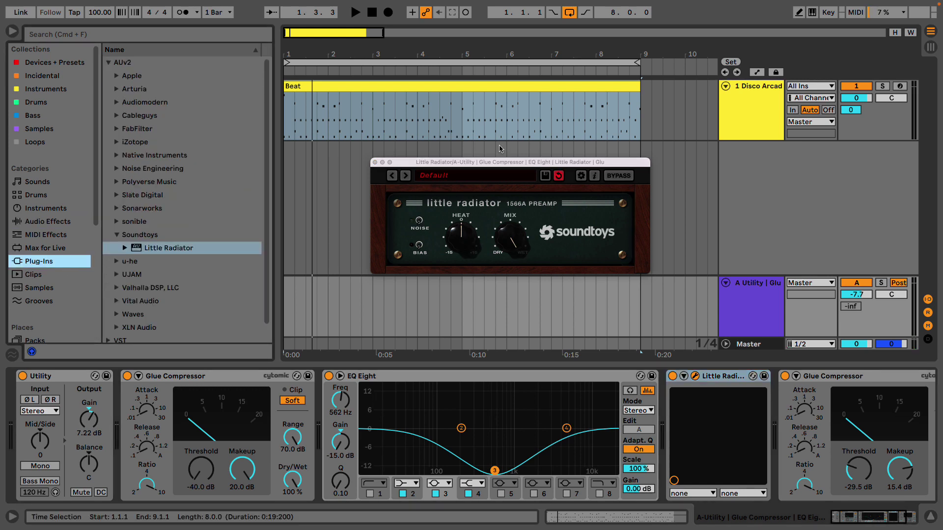
{"action": "left_click", "coordinate": [475, 166]}
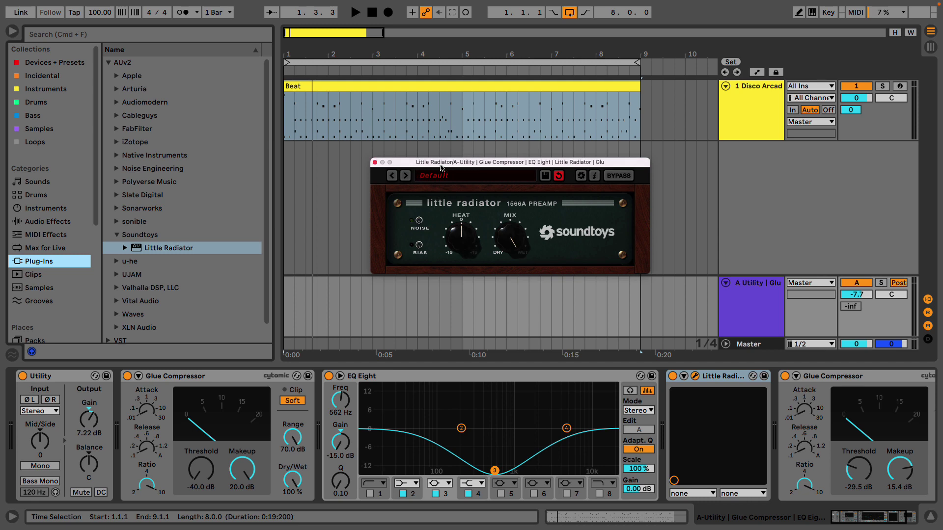
{"action": "left_click_drag", "start_coordinate": [441, 168], "coordinate": [390, 154]}
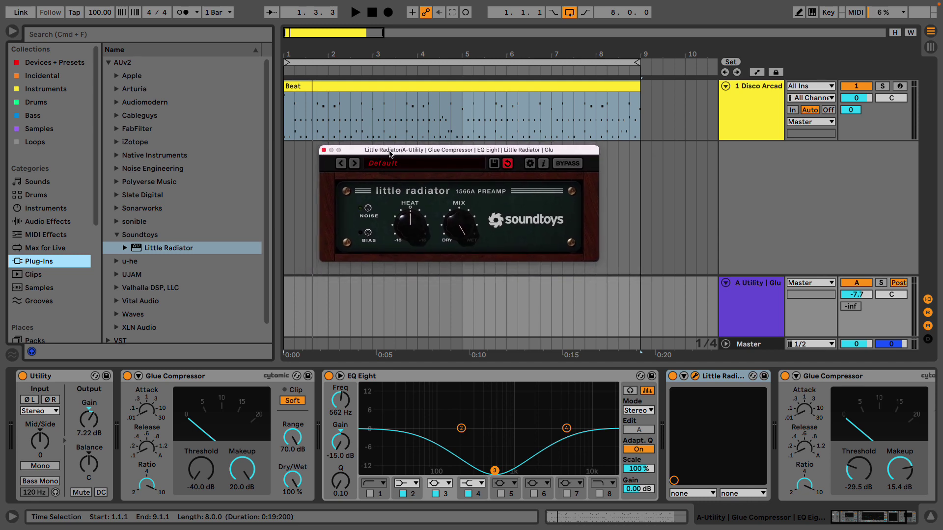
Switch Little Radiator off, solo return track A, and play the compressed beat on its own
{"action": "left_click", "coordinate": [673, 376]}
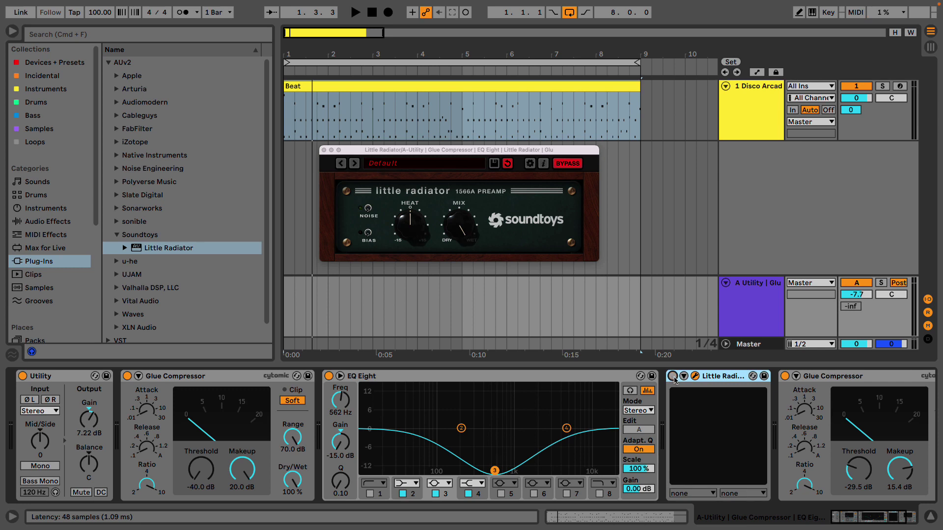
{"action": "key", "text": "space"}
{"action": "key", "text": "space"}
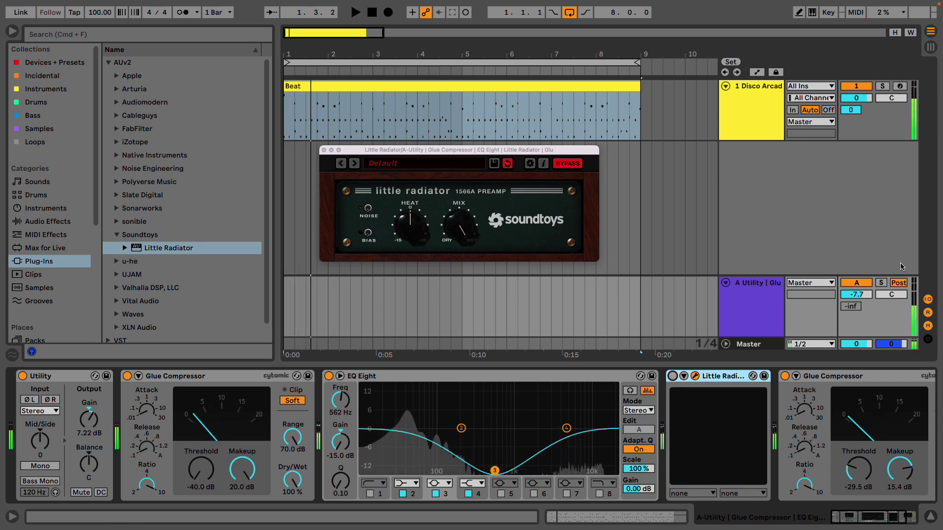
{"action": "left_click", "coordinate": [883, 284]}
{"action": "key", "text": "space"}
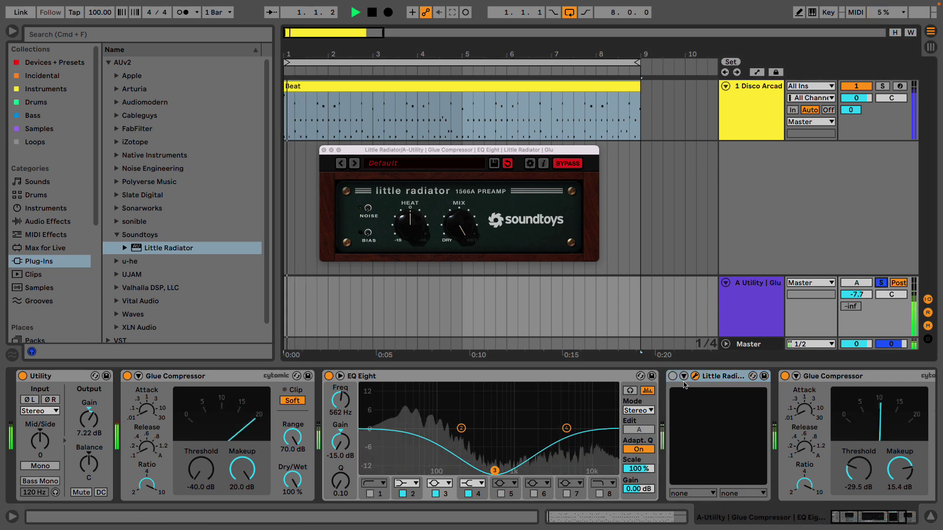
{"action": "key", "text": "space"}
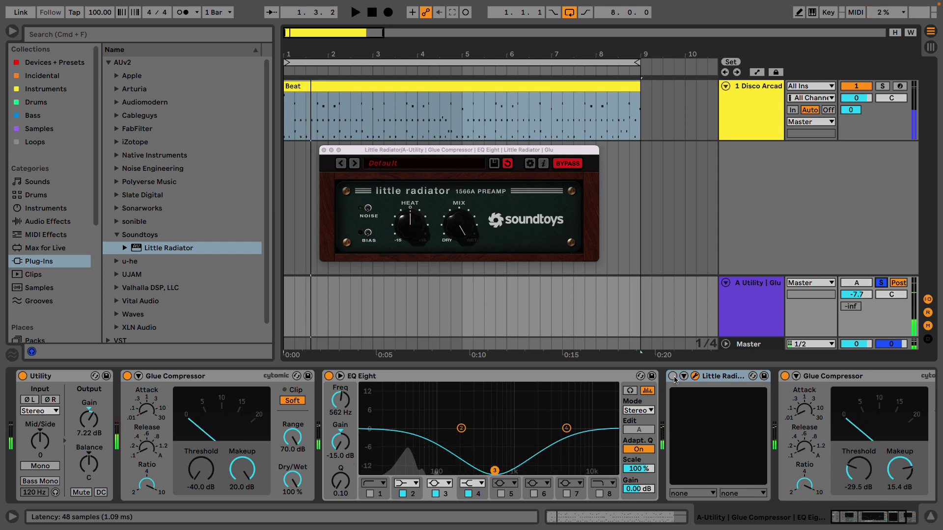
Raise return track A's volume to -1.6 dB and compare the soloed return with Little Radiator on and off, leaving it on
{"action": "left_click", "coordinate": [673, 376]}
{"action": "left_click_drag", "start_coordinate": [856, 298], "coordinate": [857, 287]}
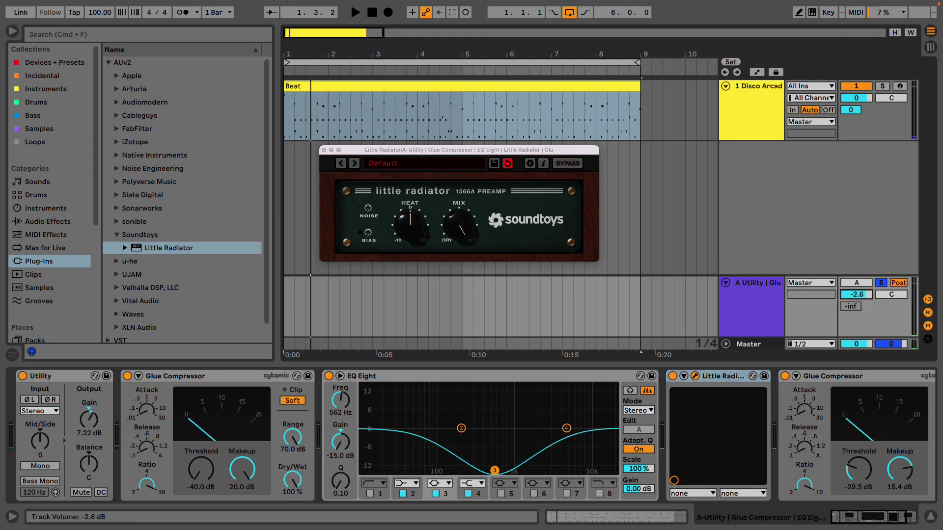
{"action": "key", "text": "space"}
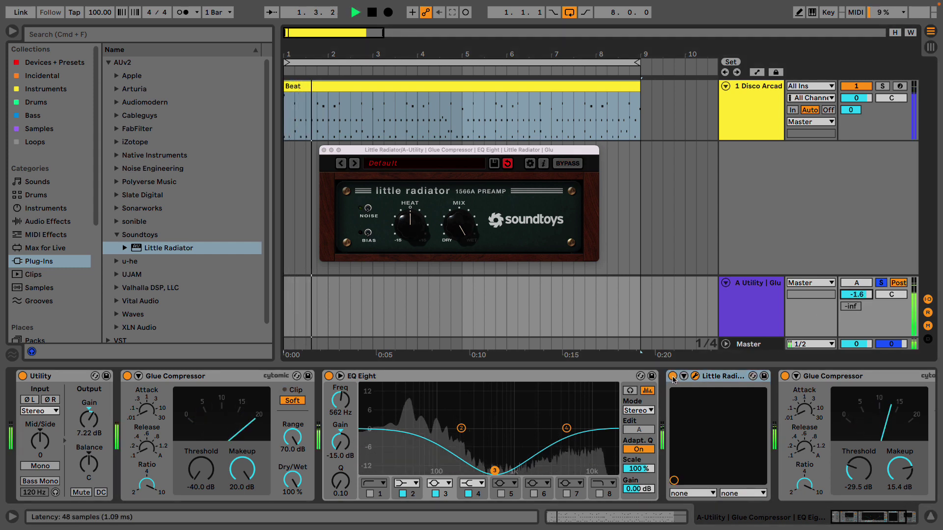
{"action": "left_click", "coordinate": [673, 376]}
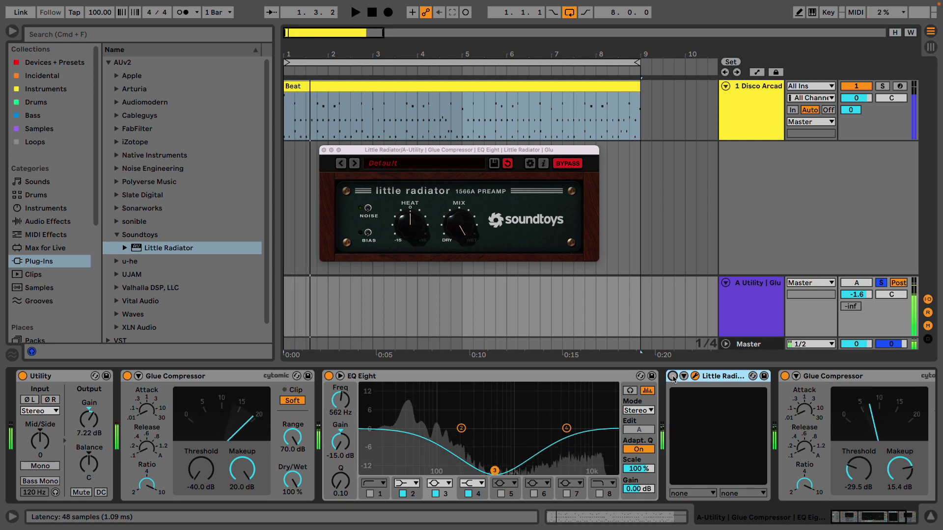
{"action": "key", "text": "space"}
{"action": "left_click", "coordinate": [673, 376]}
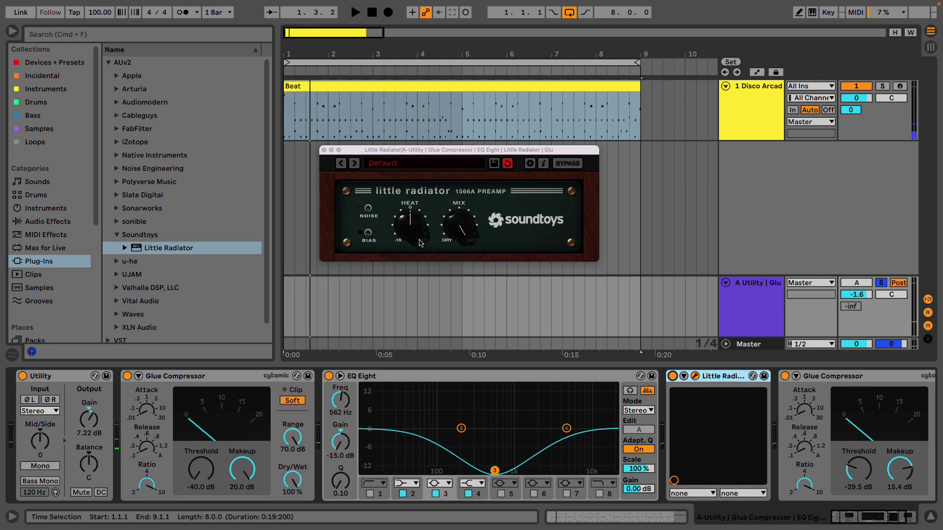
Raise Little Radiator's Heat moderately above 0 and lower its Mix toward Dry while auditioning the soloed return
{"action": "left_click", "coordinate": [415, 233]}
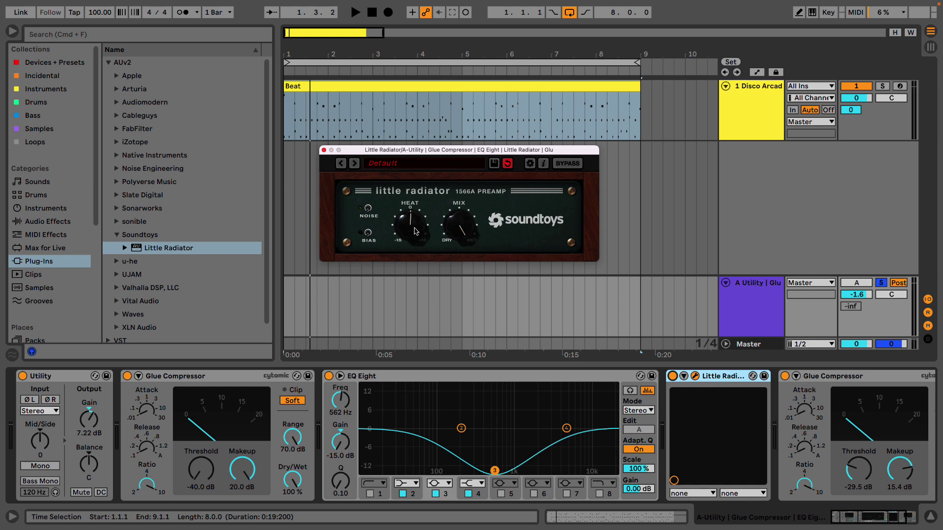
{"action": "key", "text": "space"}
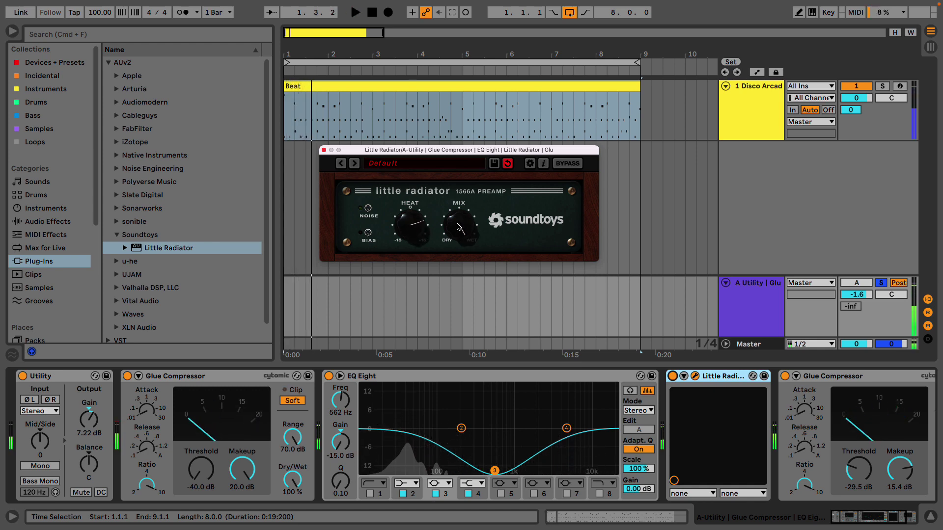
{"action": "left_click_drag", "start_coordinate": [459, 229], "coordinate": [469, 302]}
{"action": "left_click_drag", "start_coordinate": [415, 230], "coordinate": [416, 241]}
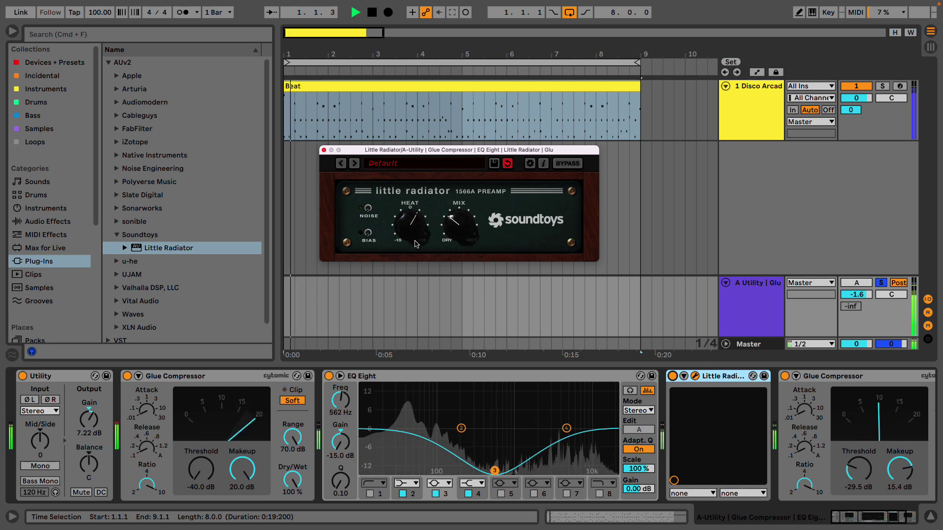
{"action": "left_click", "coordinate": [672, 381]}
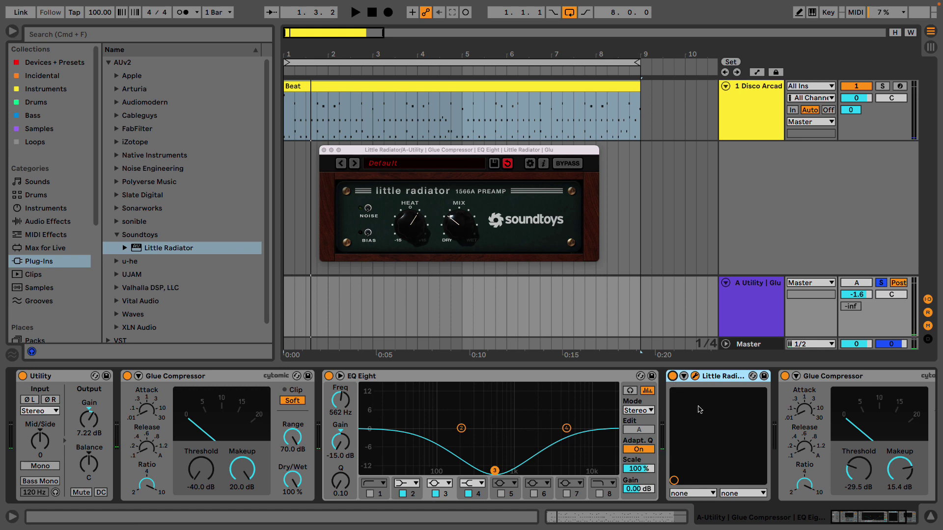
Close the Little Radiator window and add an EQ Eight after the second Glue Compressor on return track A
{"action": "scroll", "coordinate": [699, 409], "scroll_direction": "right", "scroll_amount": 3}
{"action": "left_click", "coordinate": [324, 150]}
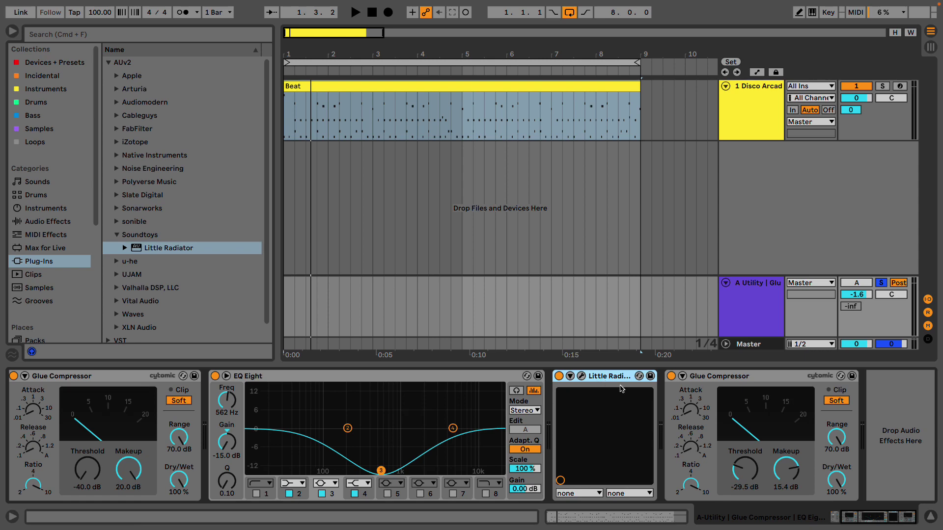
{"action": "key", "text": "super+f"}
{"action": "type", "text": "eq"}
{"action": "key", "text": "Down"}
{"action": "key", "text": "Return"}
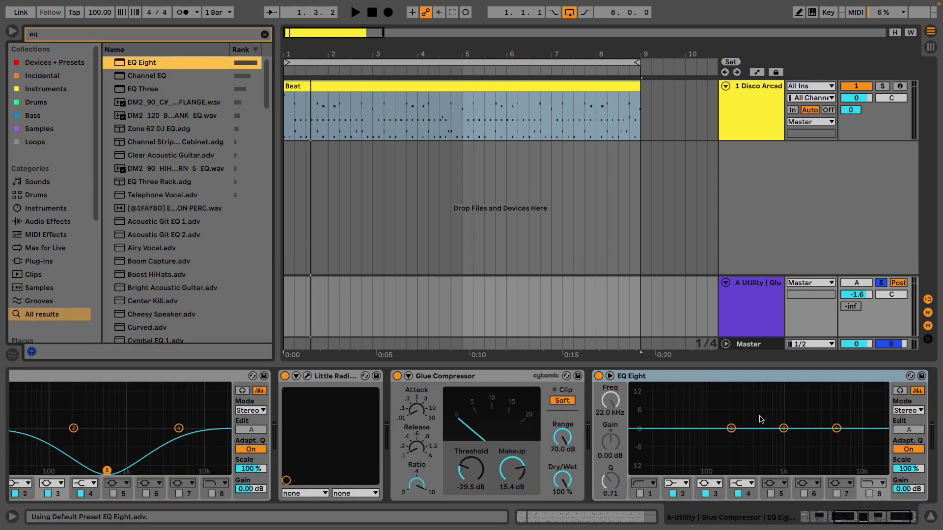
Cut the highs in the last EQ Eight with band 4's high shelf at 3.91 kHz and -6.32 dB during playback
{"action": "left_click", "coordinate": [758, 380]}
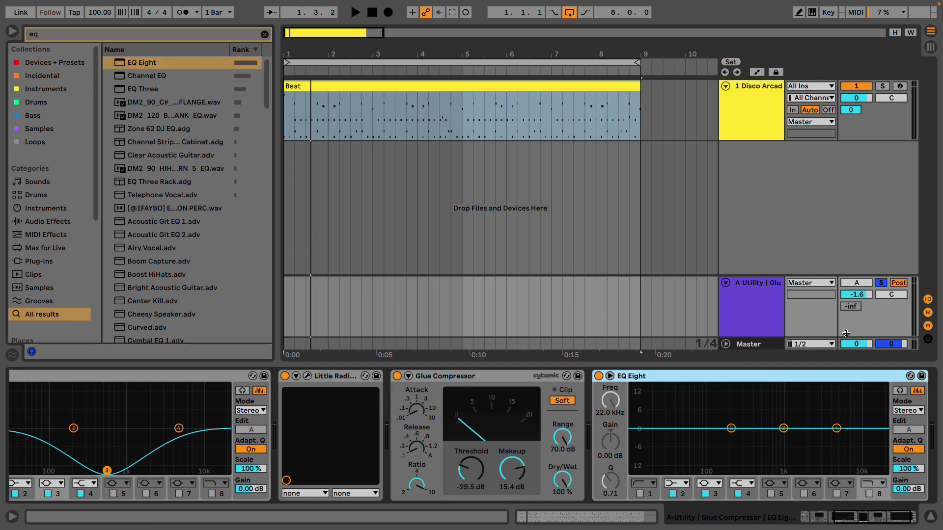
{"action": "left_click", "coordinate": [836, 428]}
{"action": "key", "text": "space"}
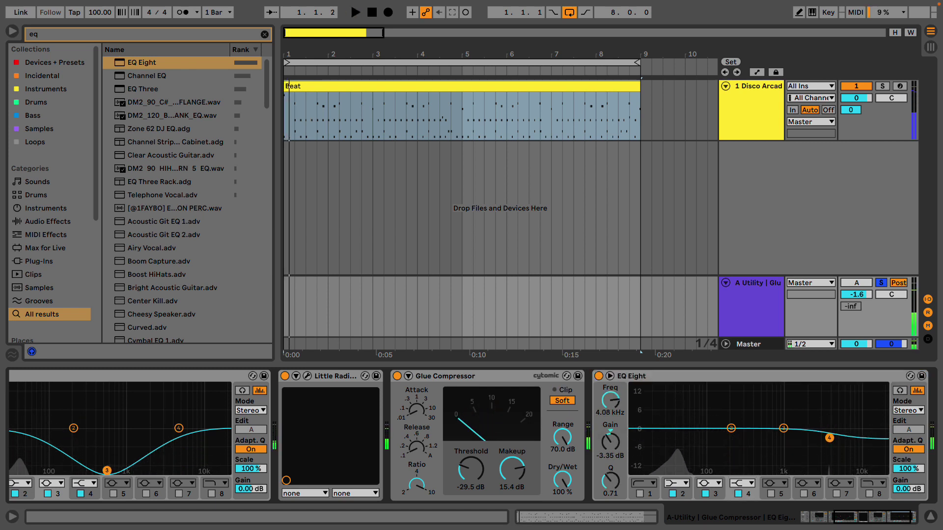
{"action": "left_click_drag", "start_coordinate": [836, 428], "coordinate": [828, 446]}
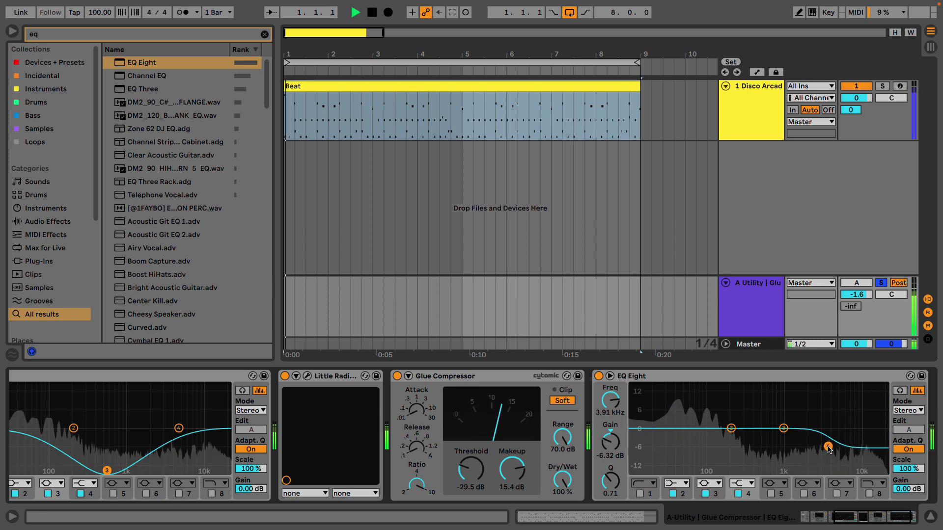
{"action": "key", "text": "space"}
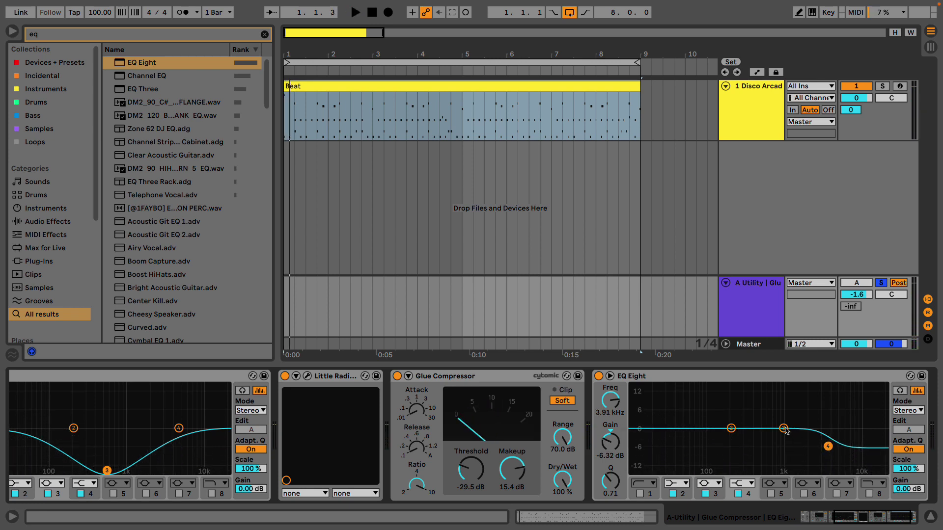
Boost band 3 of the last EQ Eight by 15.0 dB and sweep it to 1.44 kHz while the beat plays
{"action": "left_click", "coordinate": [784, 429]}
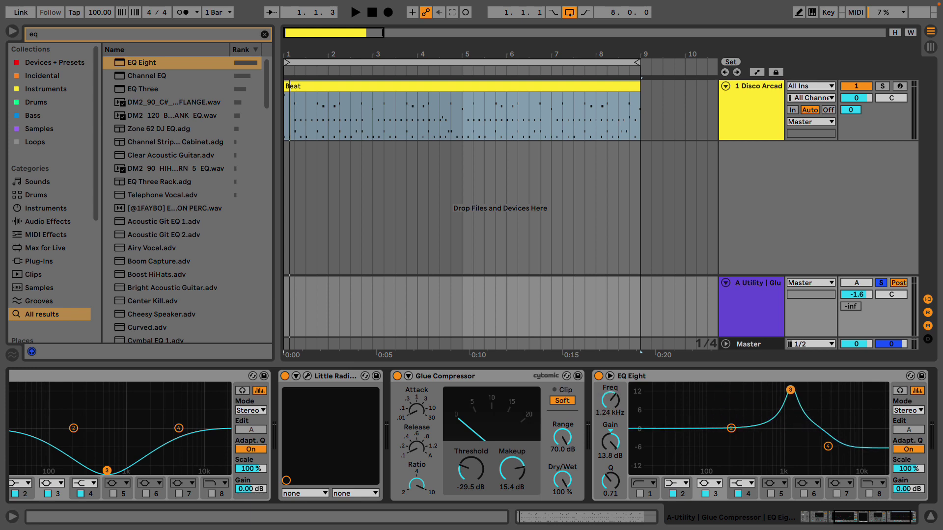
{"action": "key", "text": "space"}
{"action": "left_click_drag", "start_coordinate": [729, 389], "coordinate": [777, 386]}
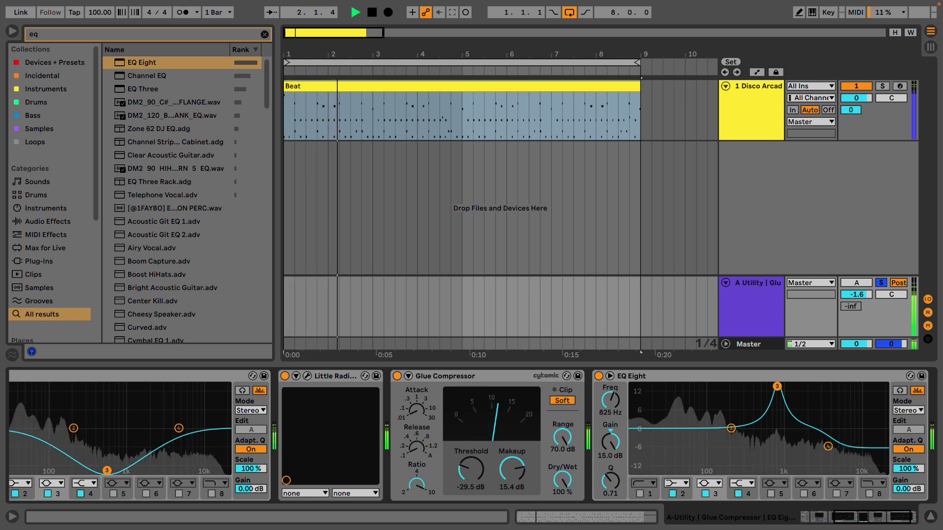
{"action": "mouse_move", "coordinate": [777, 386]}
{"action": "left_mouse_down"}
{"action": "mouse_move", "coordinate": [741, 386]}
{"action": "mouse_move", "coordinate": [795, 387]}
{"action": "left_mouse_up"}
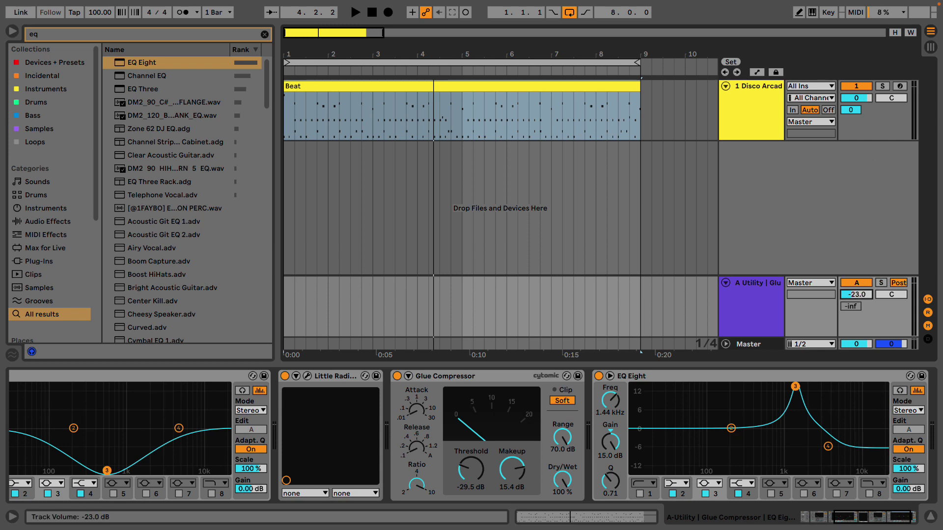
Play the full beat and raise return track A's volume to -2.9 dB to blend it in
{"action": "key", "text": "space"}
{"action": "left_click_drag", "start_coordinate": [856, 294], "coordinate": [856, 266]}
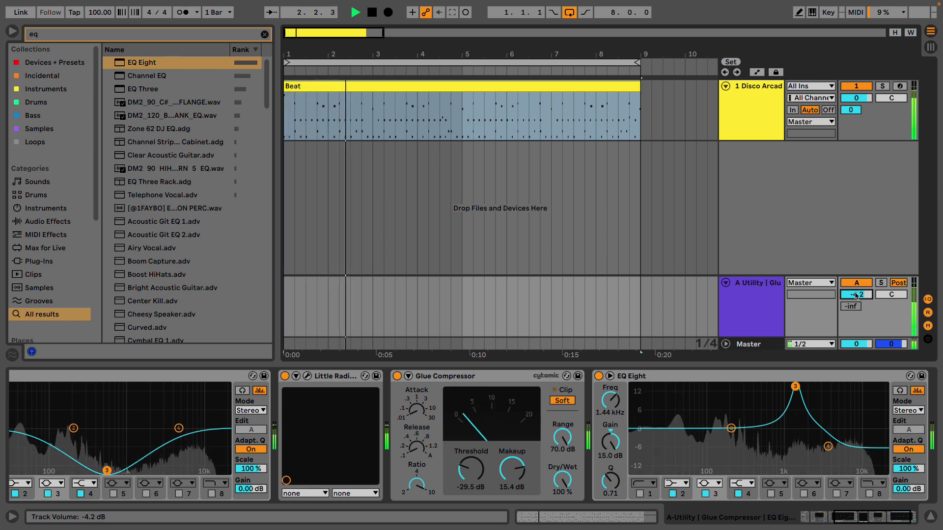
{"action": "left_click_drag", "start_coordinate": [856, 294], "coordinate": [856, 292]}
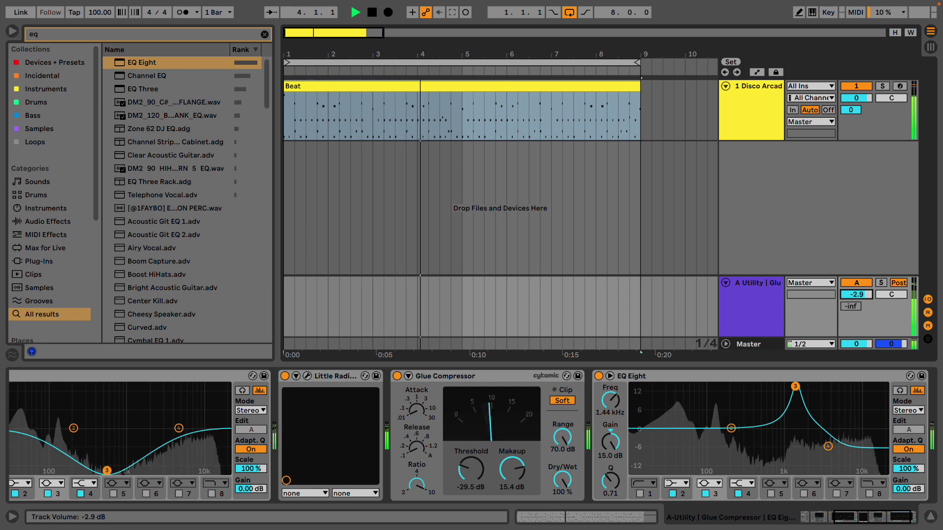
Compare the beat with return track A off and on, leave it on, and stop playback
{"action": "left_click", "coordinate": [855, 283]}
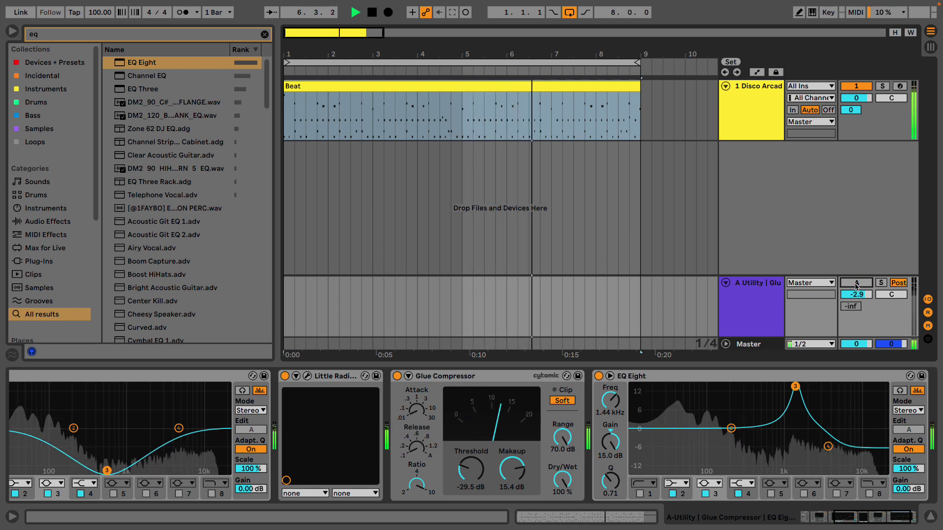
{"action": "left_click", "coordinate": [856, 283]}
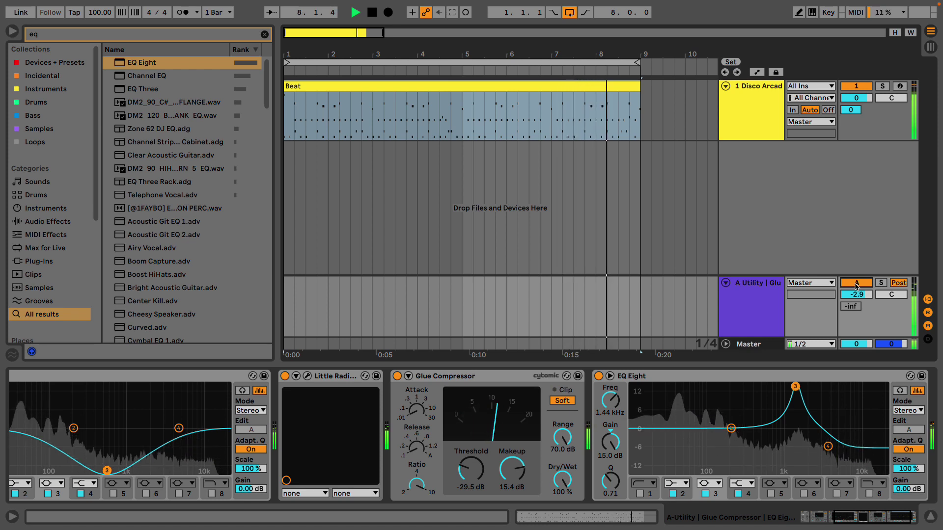
{"action": "key", "text": "space"}
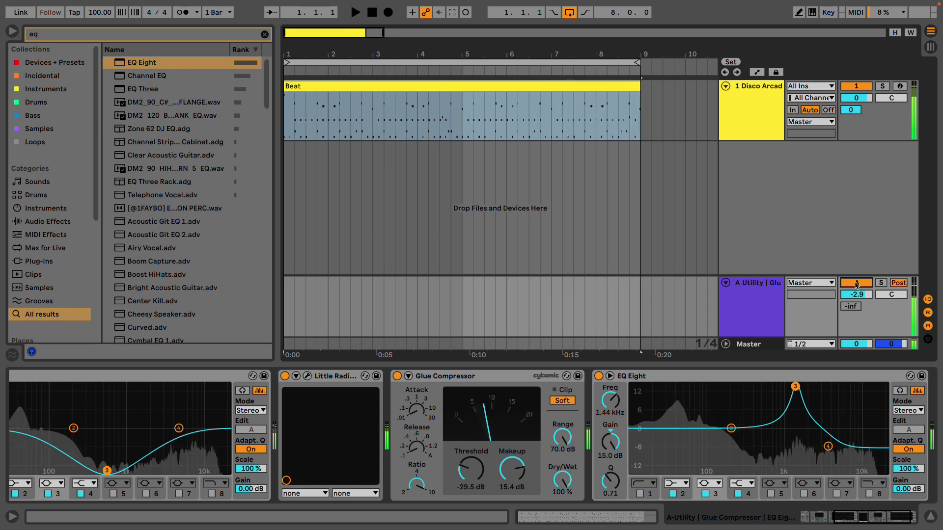
{"action": "scroll", "coordinate": [752, 447], "scroll_direction": "up", "scroll_amount": 5}
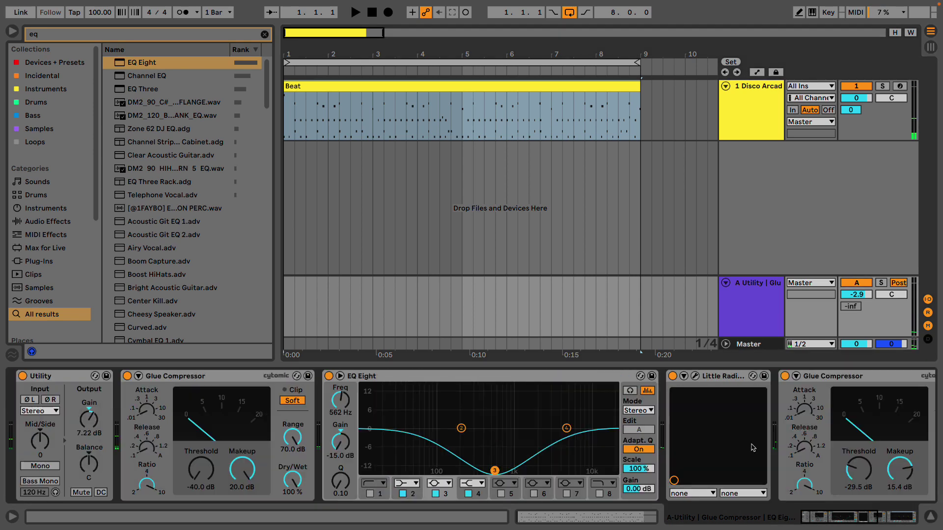